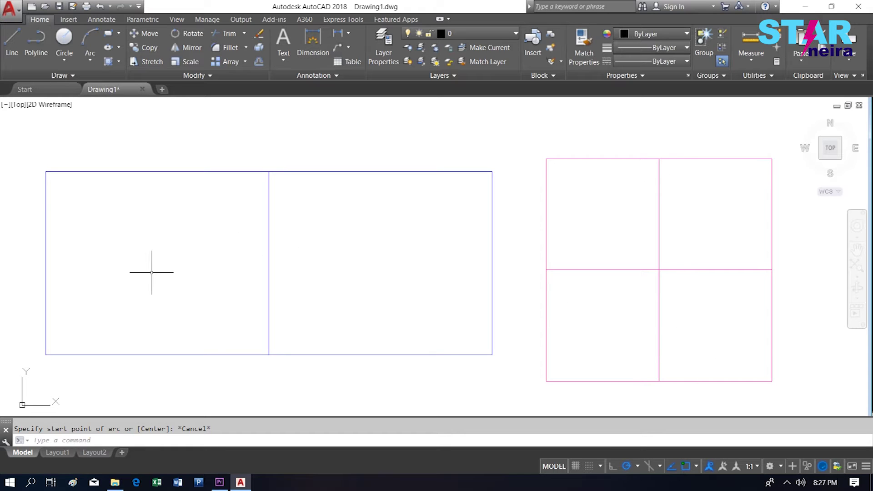
Step: Show the Draw panel's Arc dropdown list of arc drawing methods
left_click(88, 68)
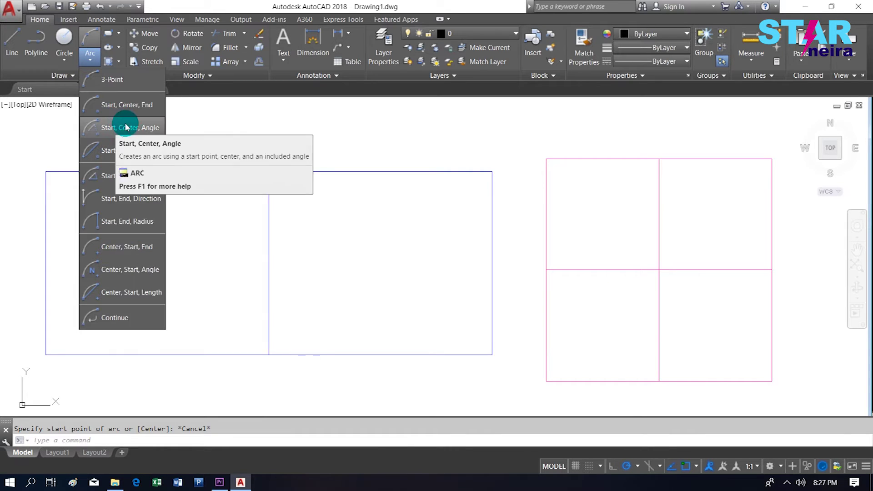
Step: Draw a 3-point arc across the blue rectangle through the top midpoint, then undo it
left_click(126, 81)
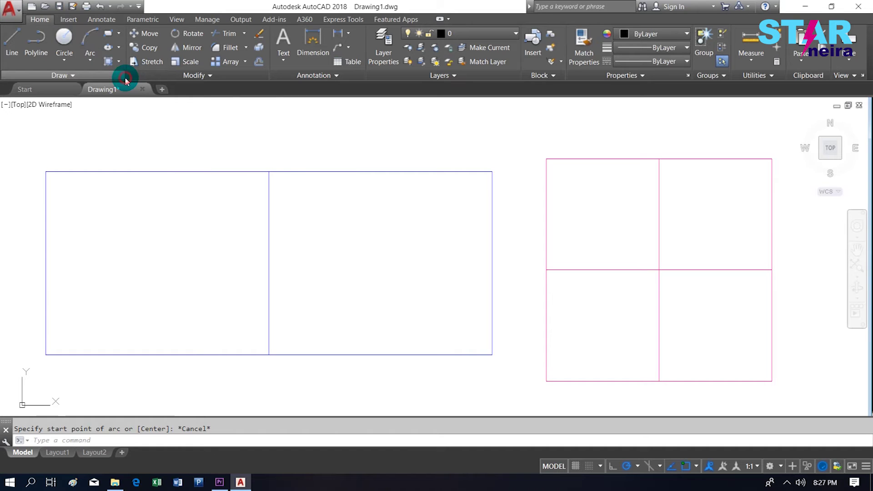
left_click(46, 354)
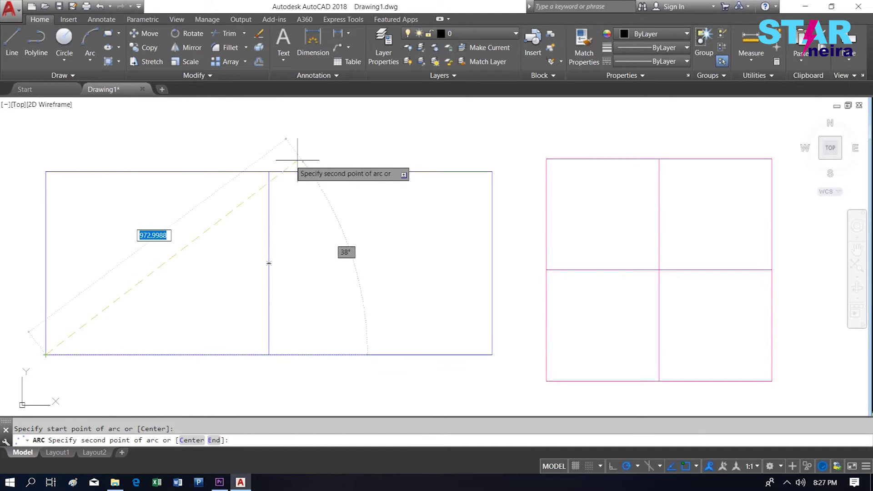
left_click(269, 172)
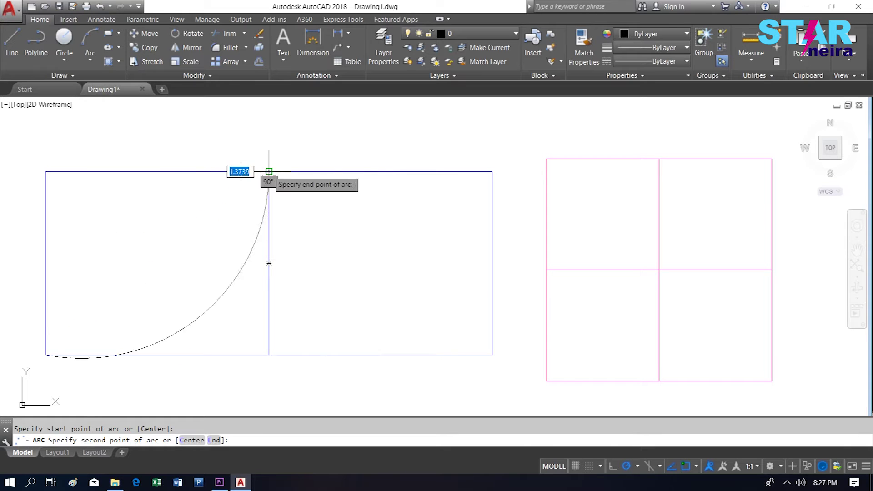
left_click(492, 354)
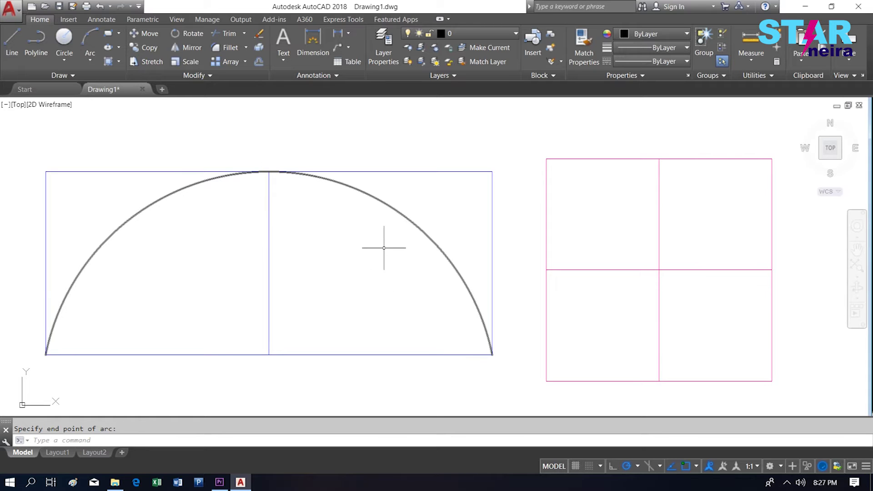
key("ctrl+z")
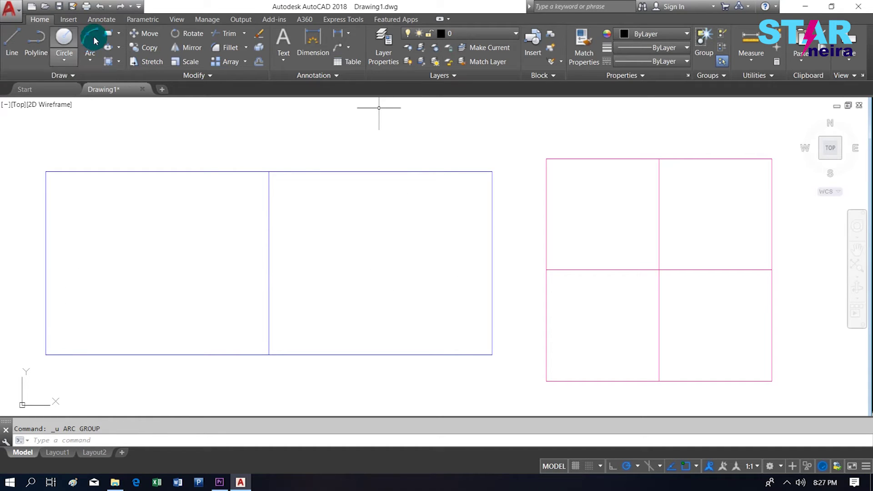
Step: Draw an arc from lower-left corner through top midpoint to lower-right corner, then undo it
left_click(94, 37)
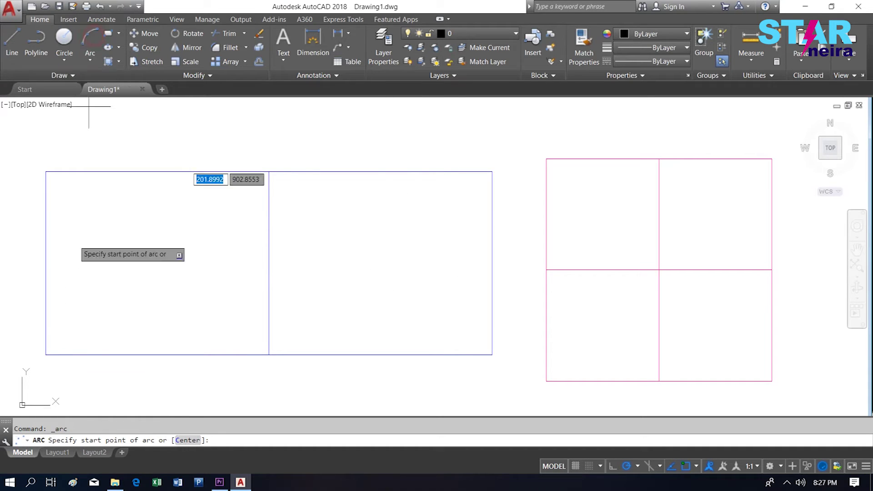
left_click(45, 355)
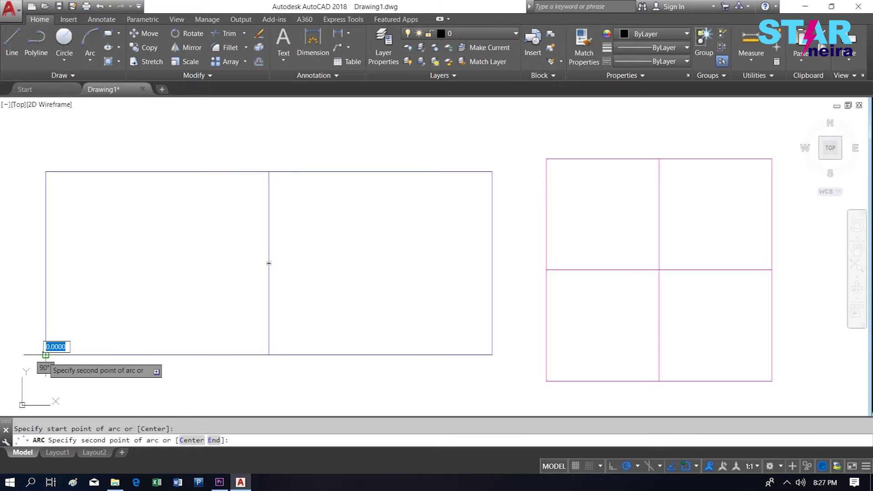
left_click(269, 171)
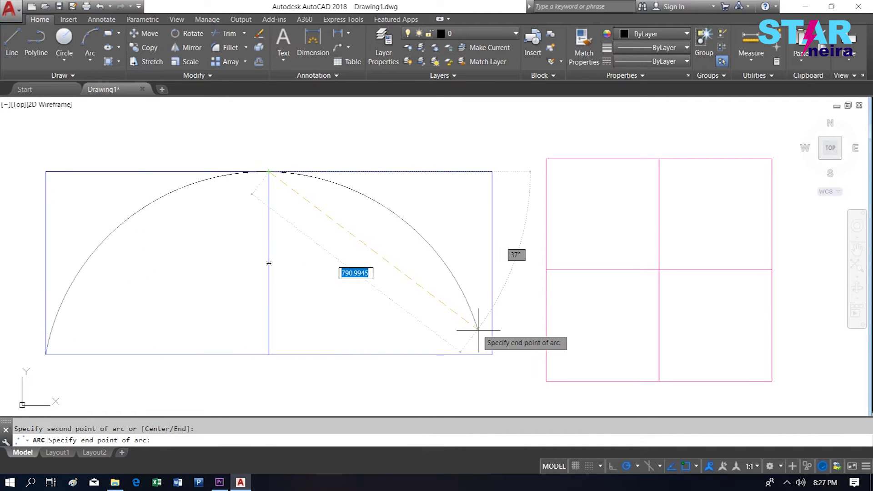
left_click(492, 354)
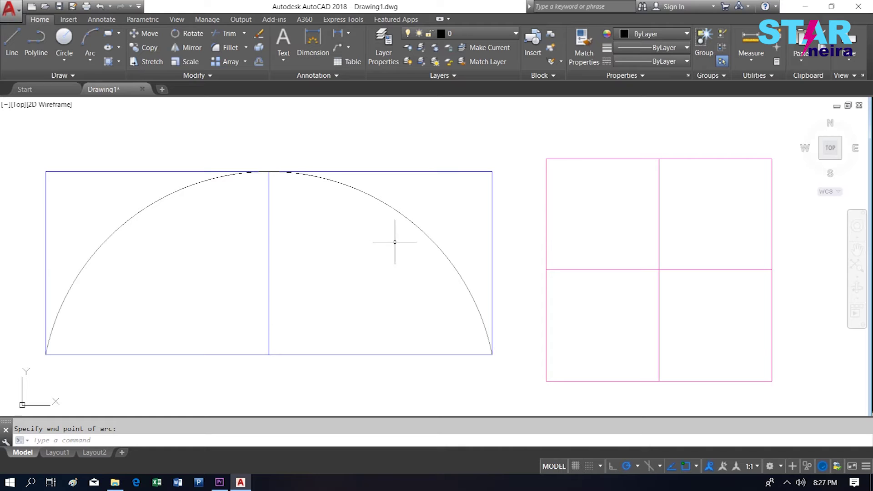
key("ctrl+z")
Step: Draw the arc from the lower-right corner through the middle line's top to the lower-left corner
left_click(86, 36)
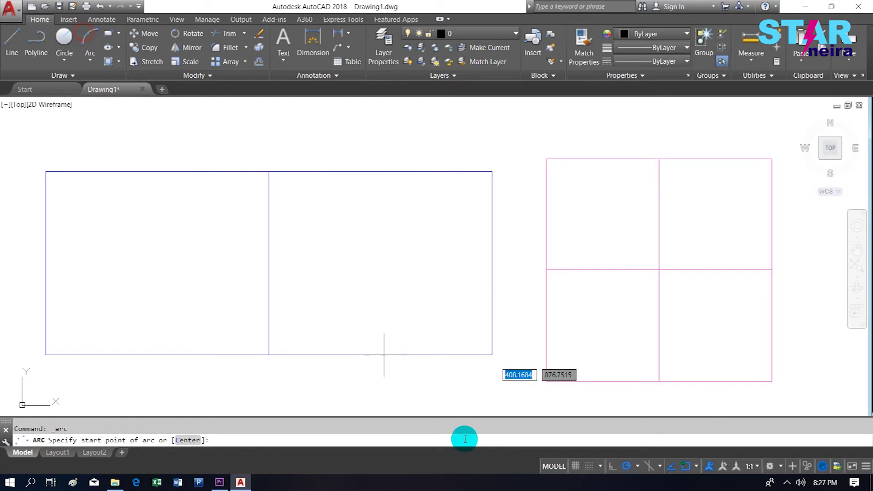
left_click(491, 354)
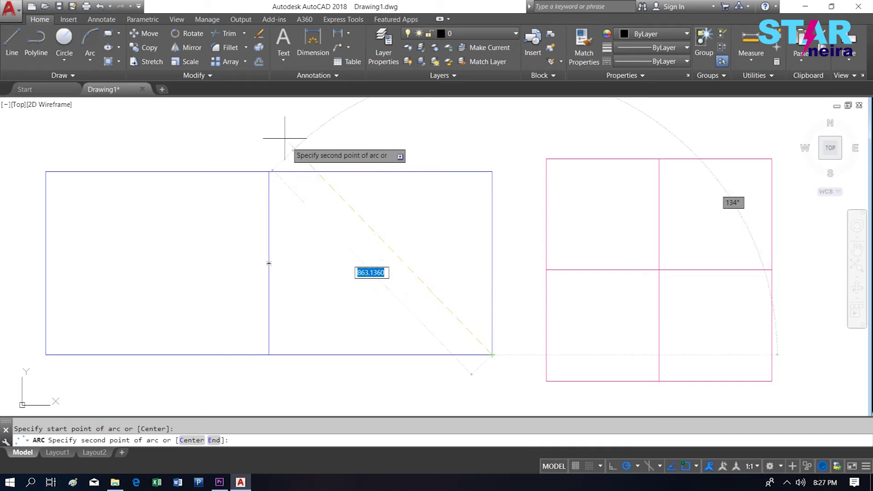
left_click(268, 172)
left_click(46, 354)
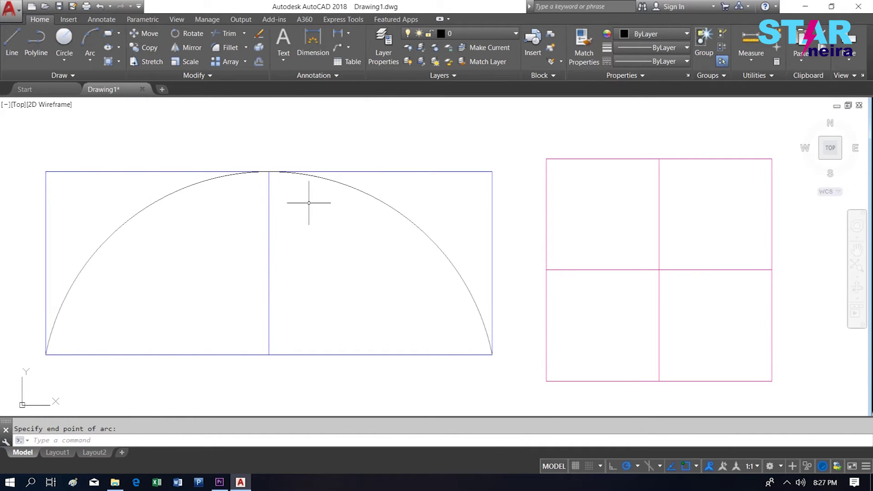
Step: Undo the arc, redraw it corner to corner through the top midpoint with ARC, and undo again
key("ctrl+z")
type("a")
key("Return")
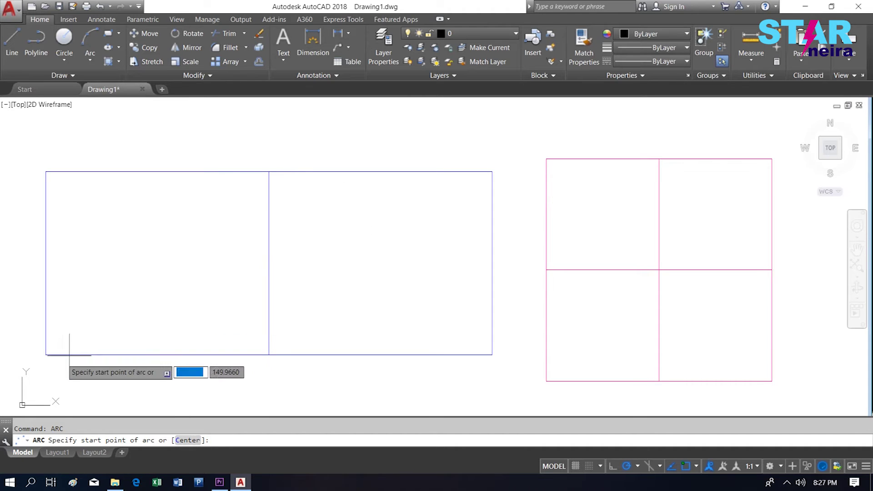
left_click(46, 354)
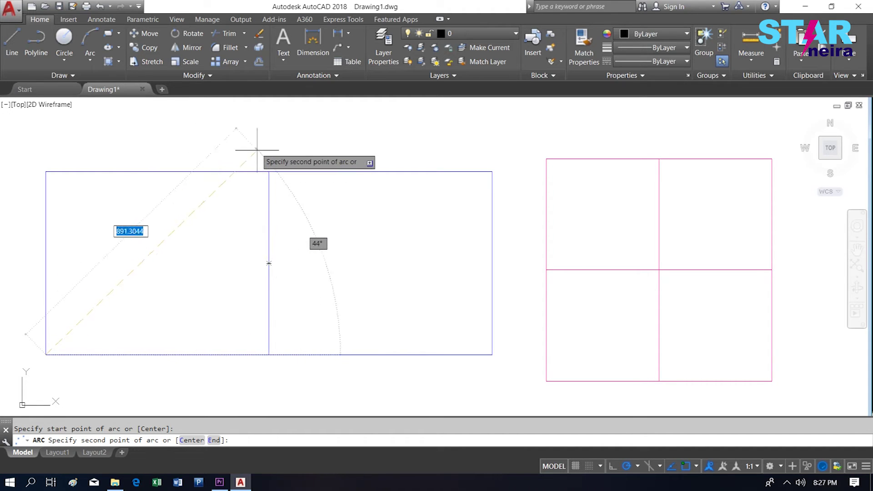
left_click(269, 171)
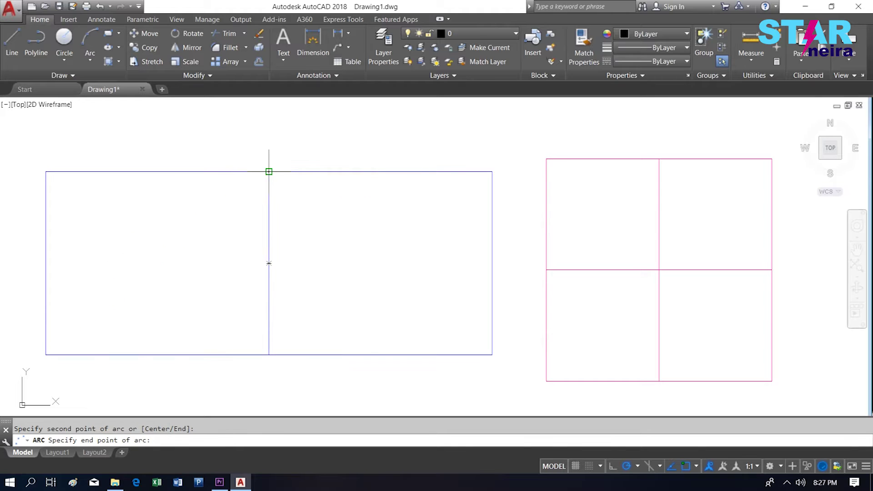
left_click(492, 354)
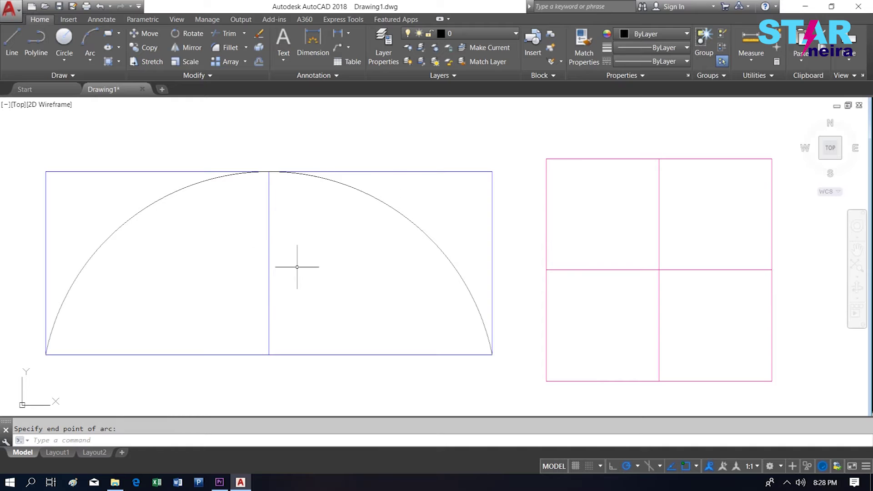
key("ctrl+z")
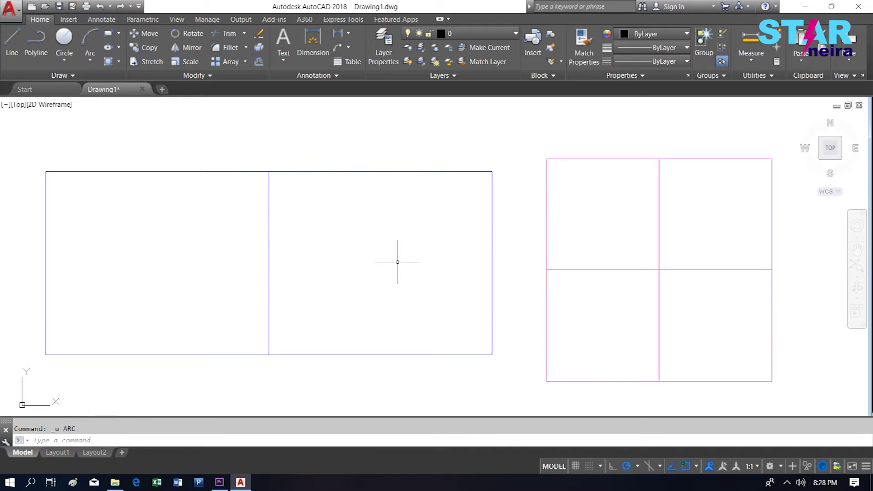
left_click(86, 62)
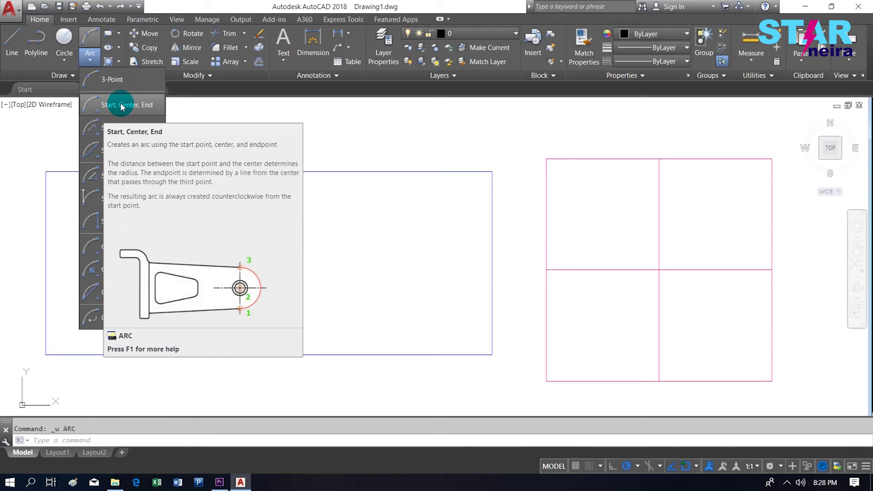
left_click(122, 106)
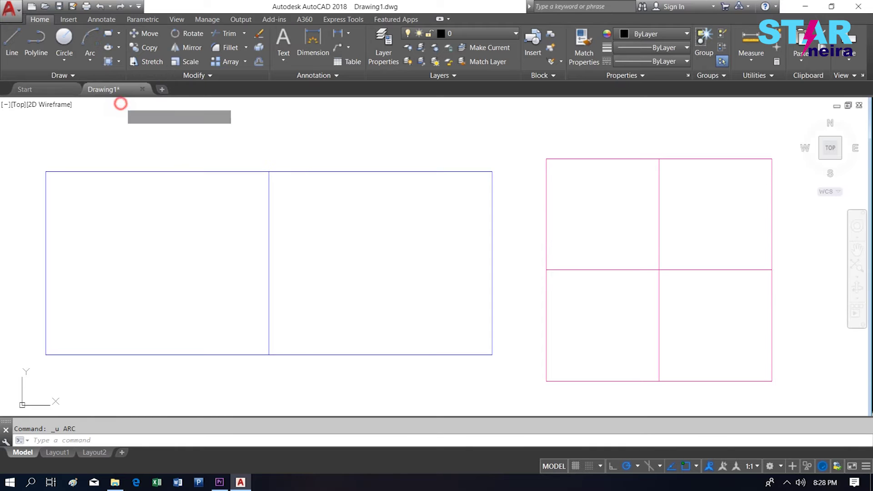
left_click(771, 269)
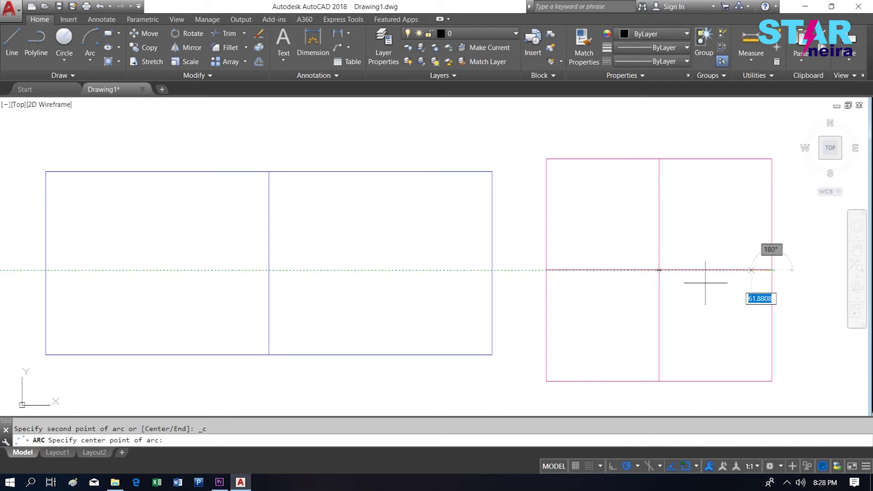
left_click(659, 270)
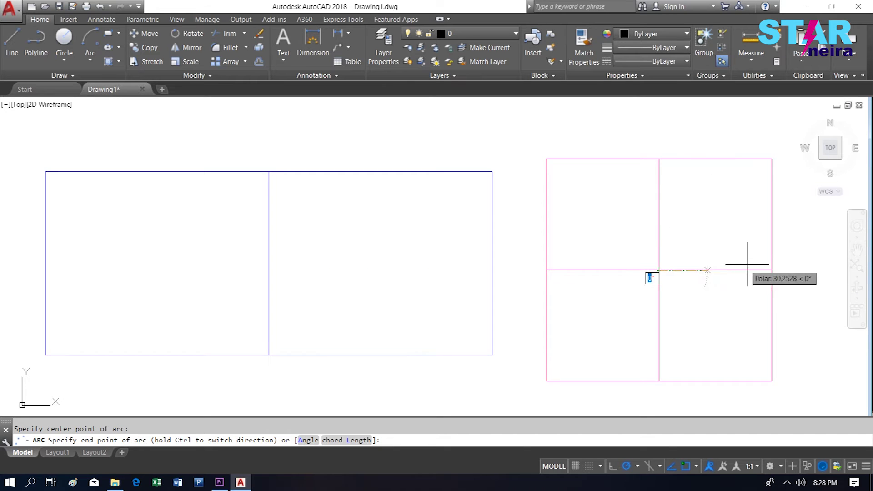
left_click(711, 212)
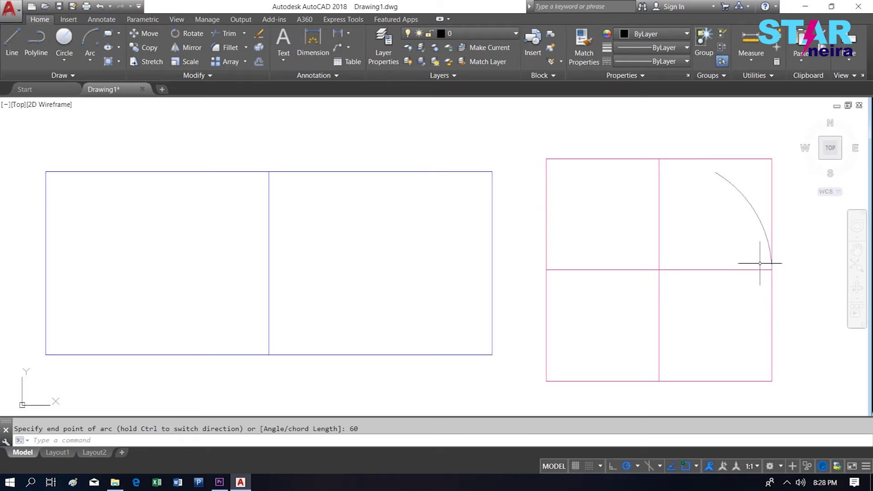
key("ctrl+z")
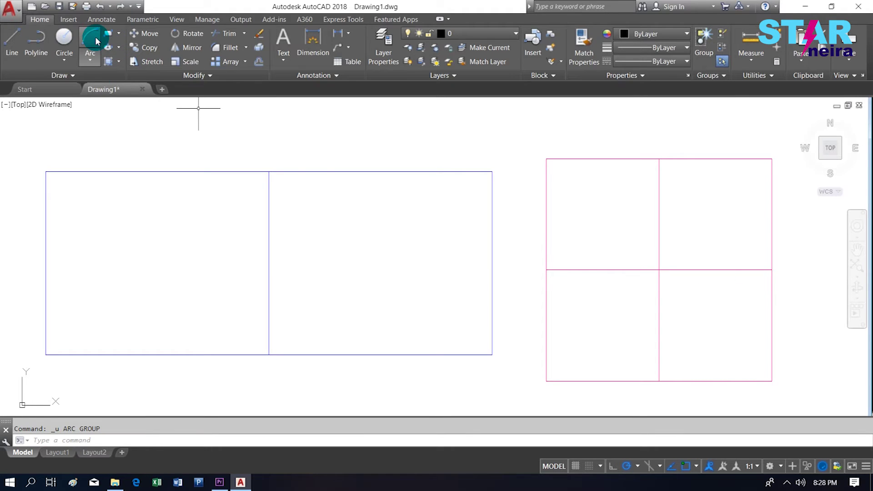
left_click(89, 44)
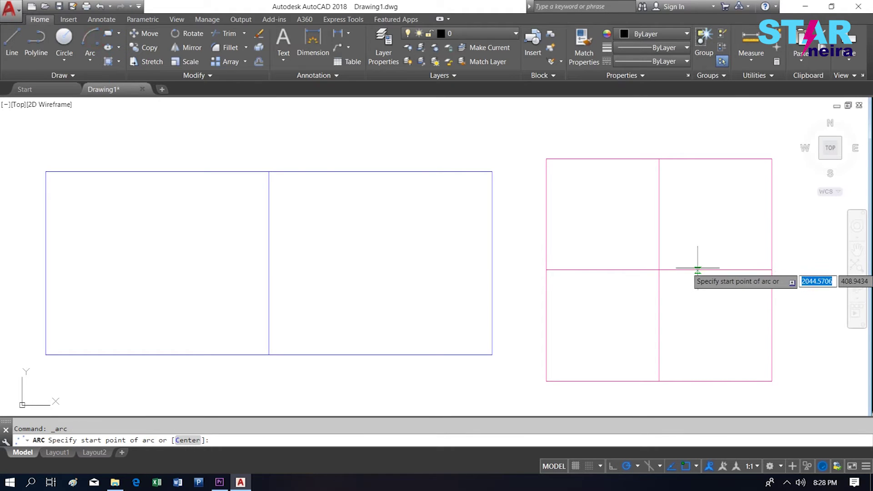
left_click(771, 269)
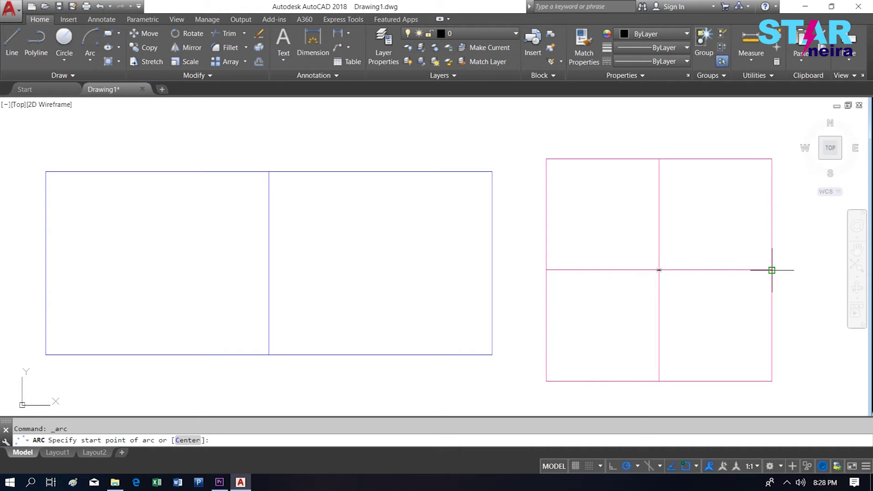
left_click(659, 269)
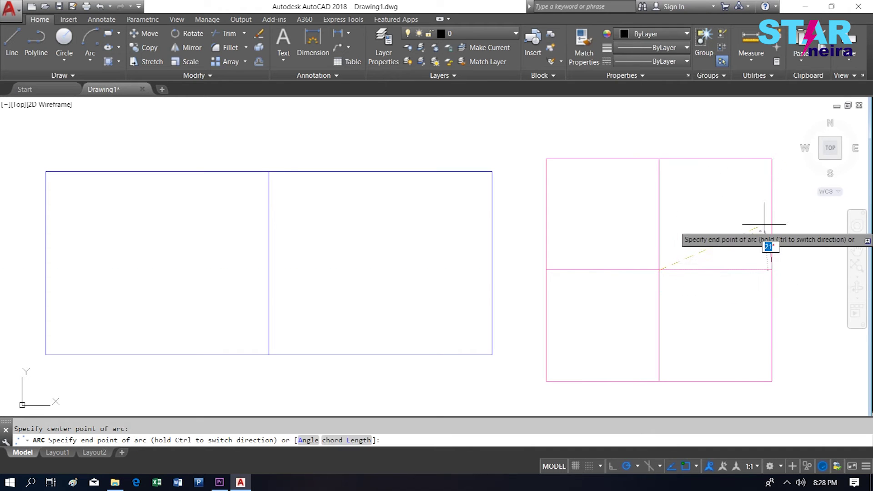
left_click(756, 210)
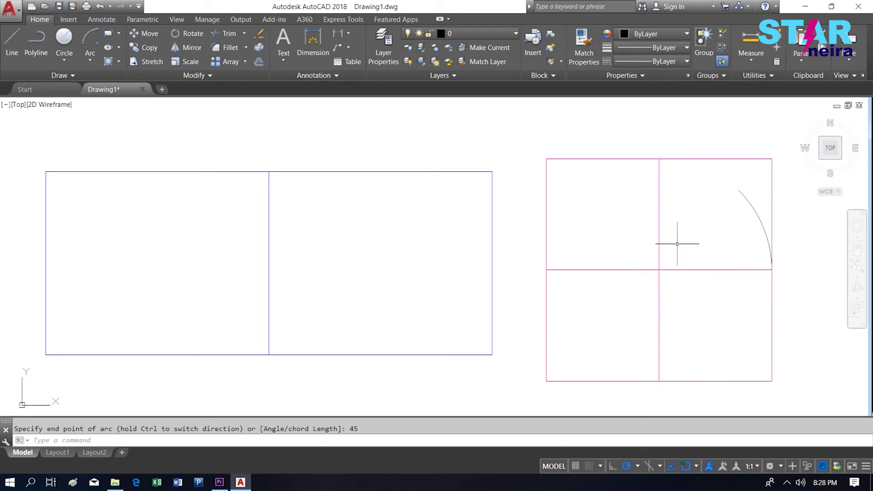
key("ctrl+z")
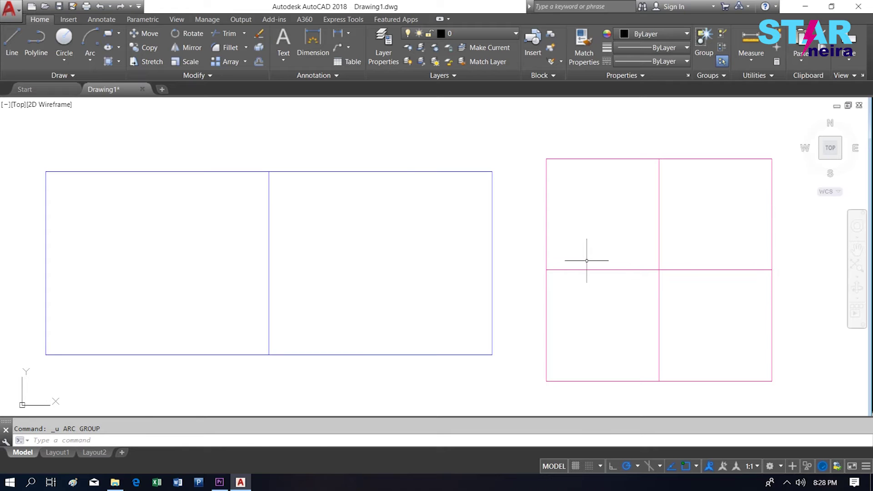
Step: Draw an arc from the pink square's left midpoint around its centre, ending at 30°
left_click(91, 37)
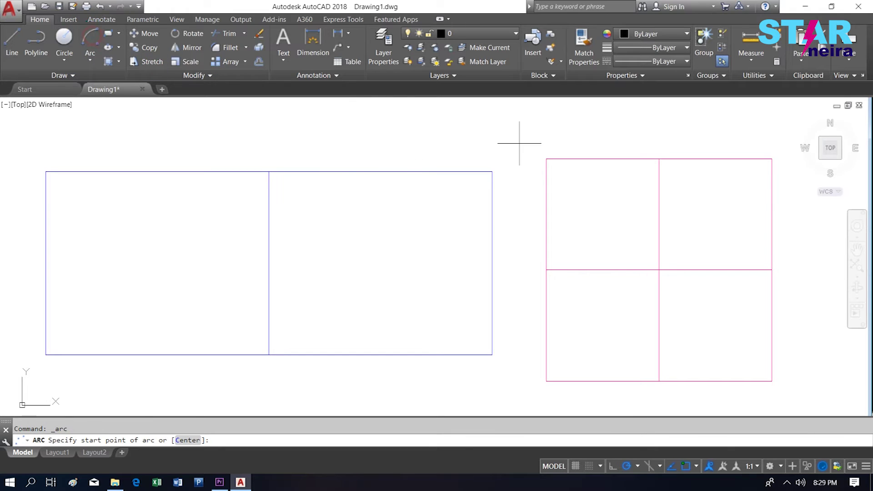
left_click(546, 270)
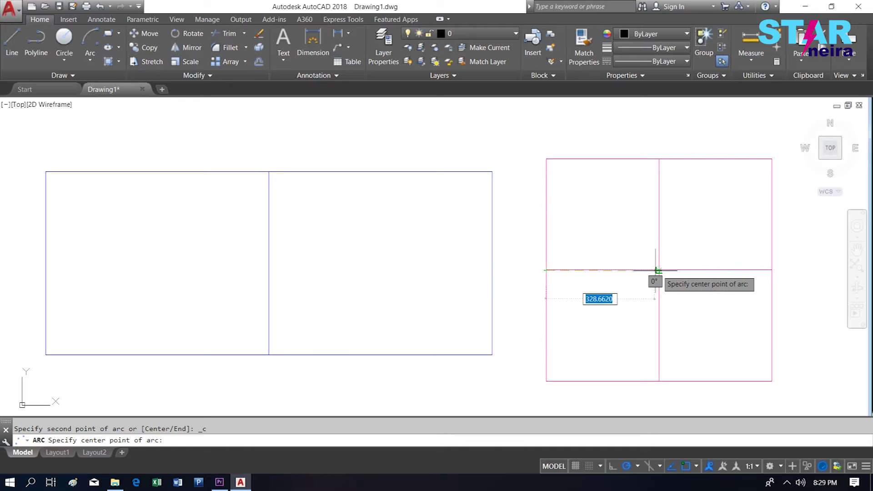
left_click(658, 270)
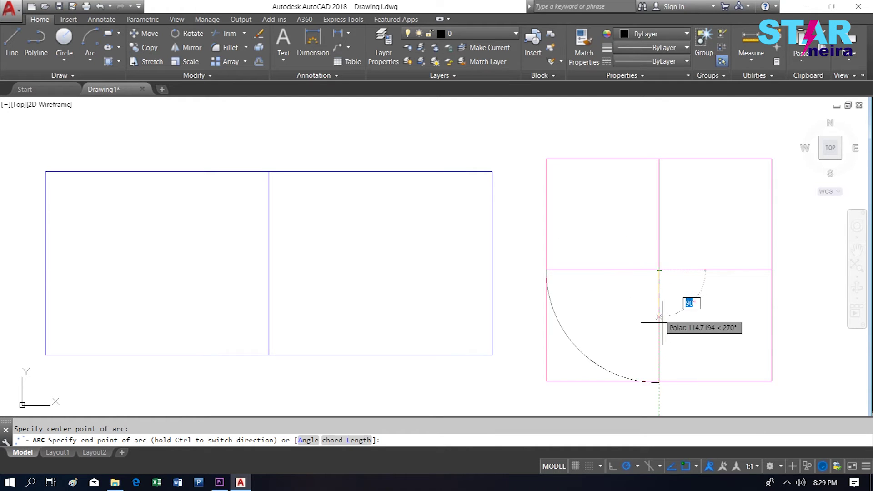
left_click(719, 223)
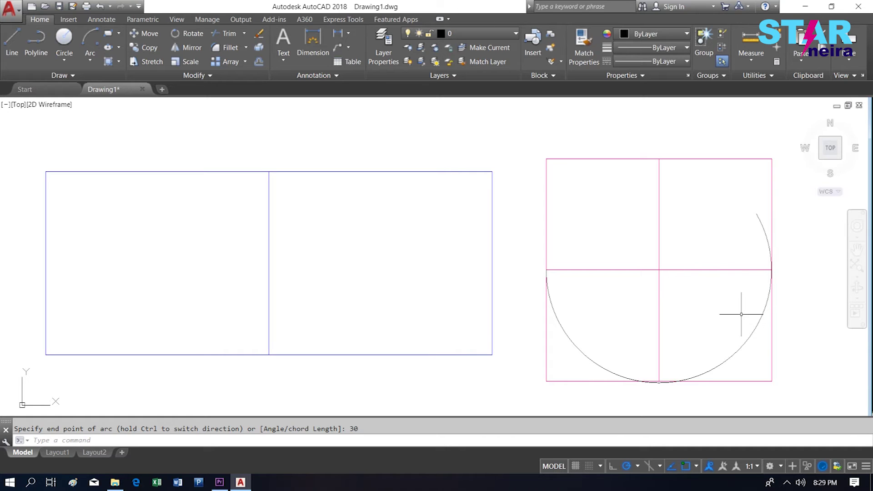
Step: Draw a centre-based arc from the left midpoint toward the square's top, then cancel it
left_click(94, 38)
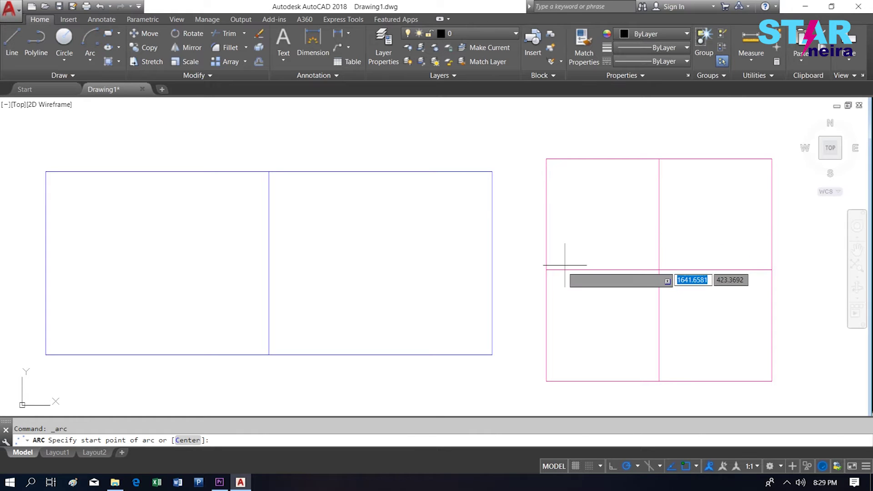
left_click(546, 270)
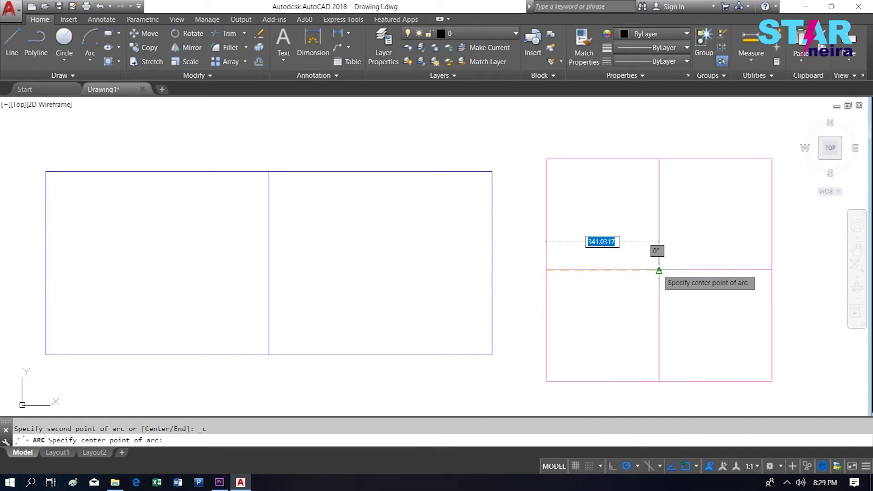
left_click(659, 270)
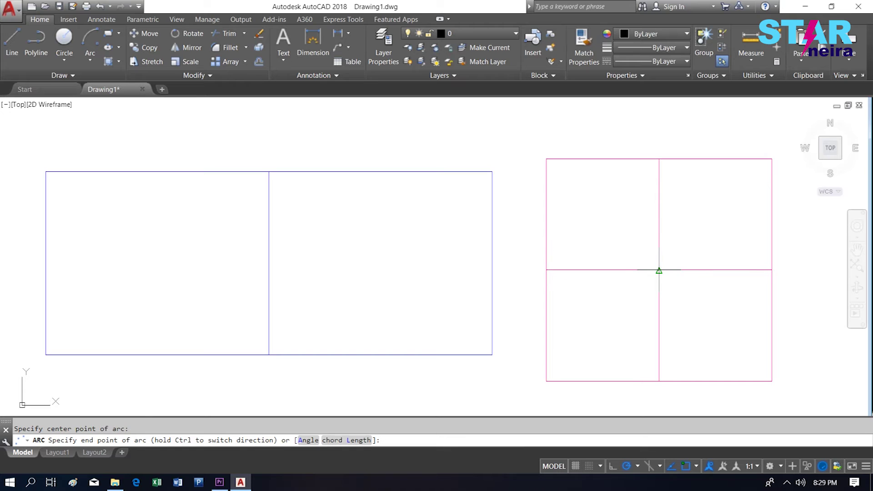
left_click(691, 194)
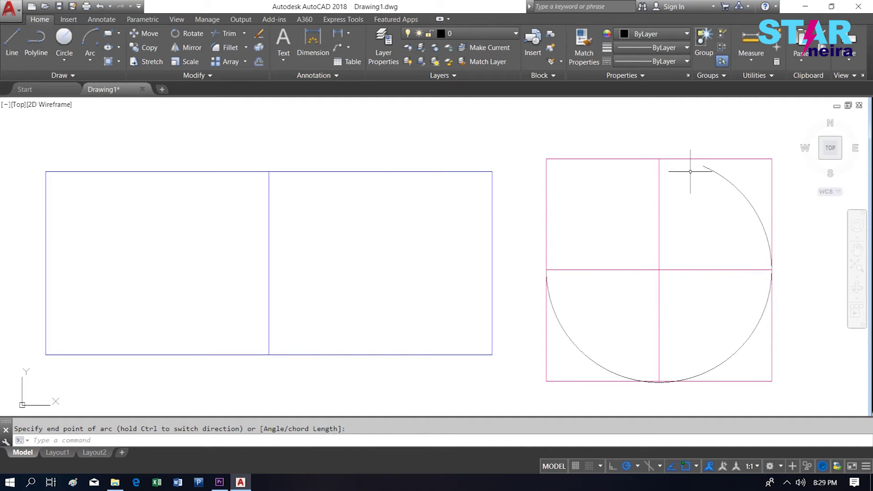
key("Escape")
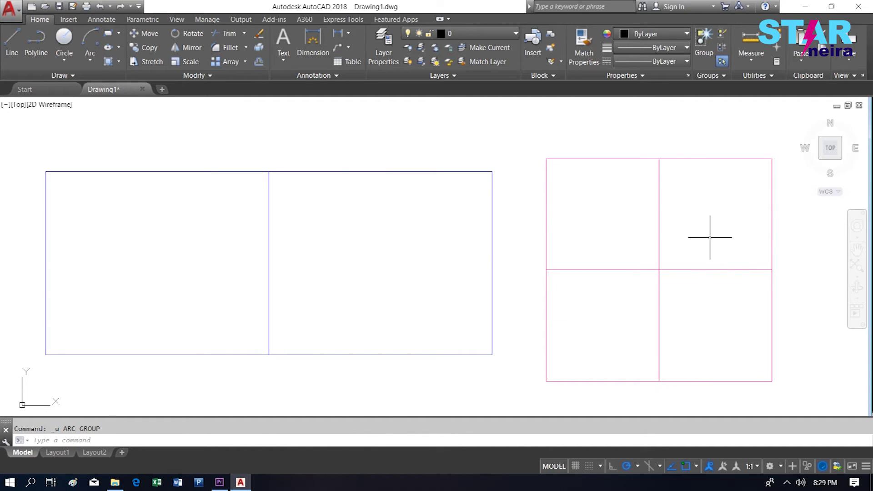
left_click(91, 40)
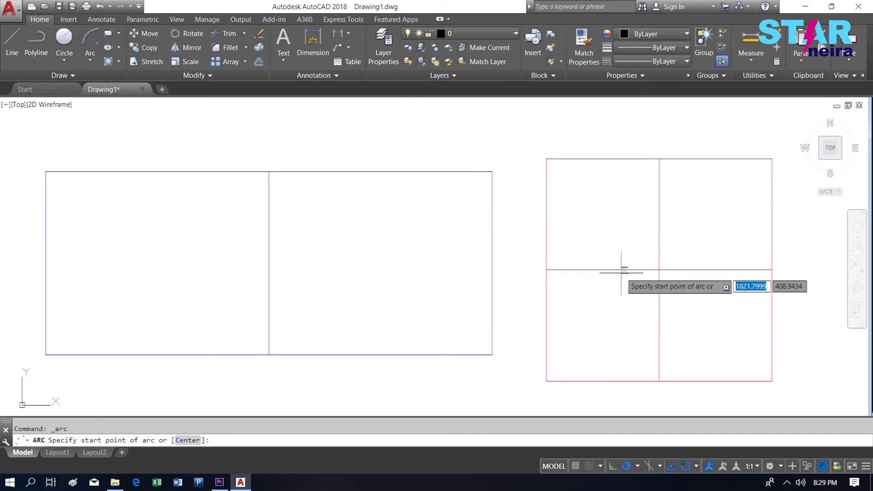
left_click(546, 270)
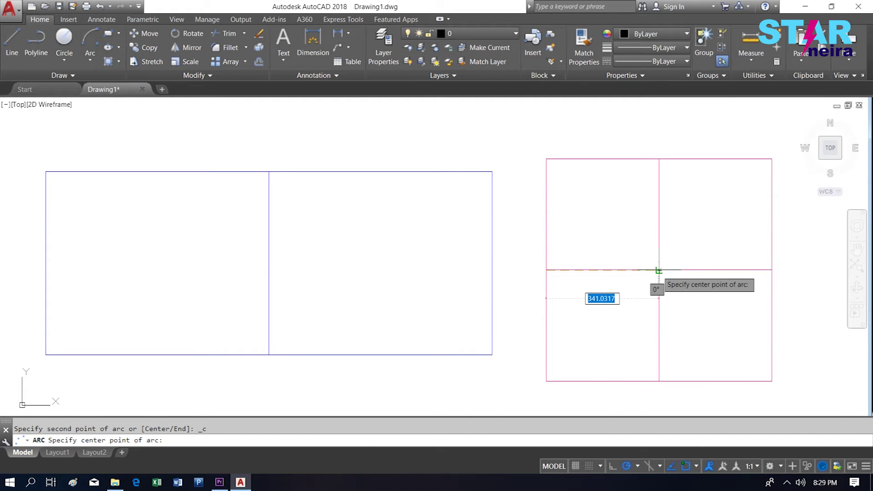
left_click(658, 270)
left_click(609, 235)
key("Return")
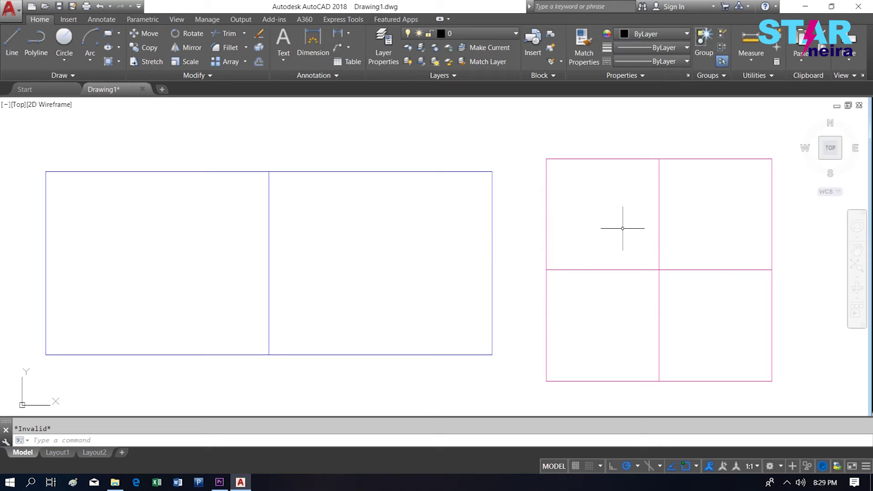
left_click(94, 37)
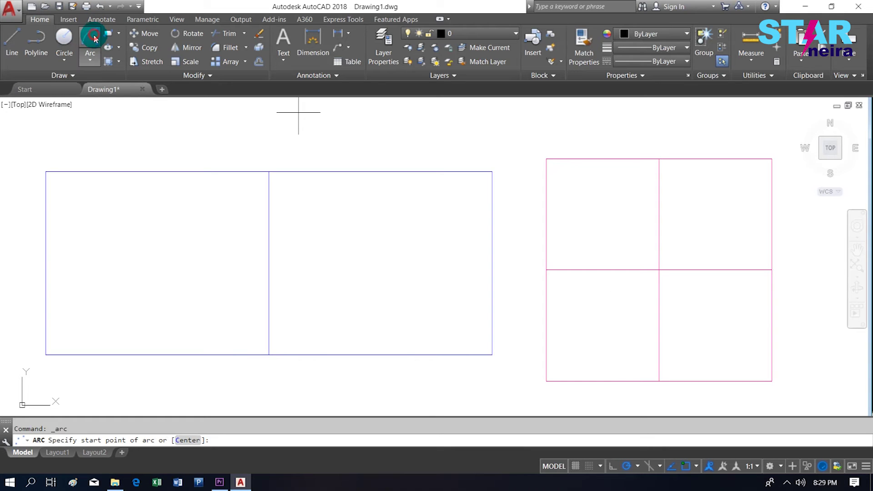
left_click(546, 270)
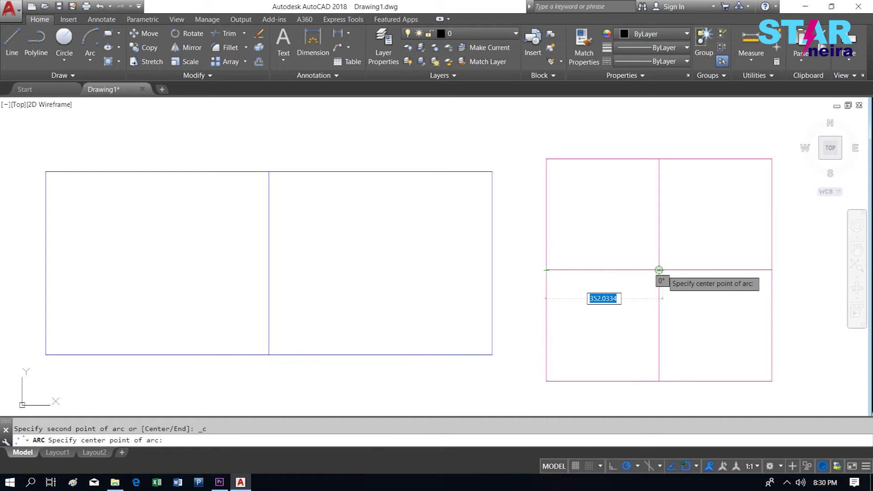
left_click(659, 270)
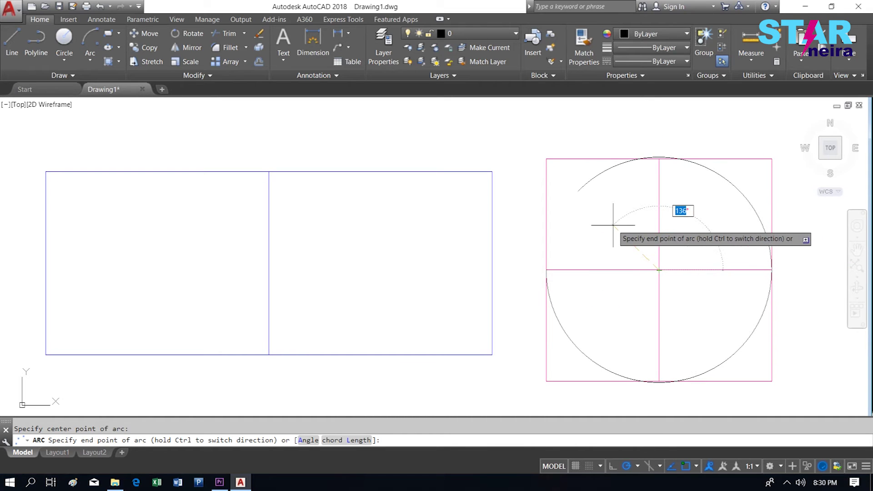
key("Return")
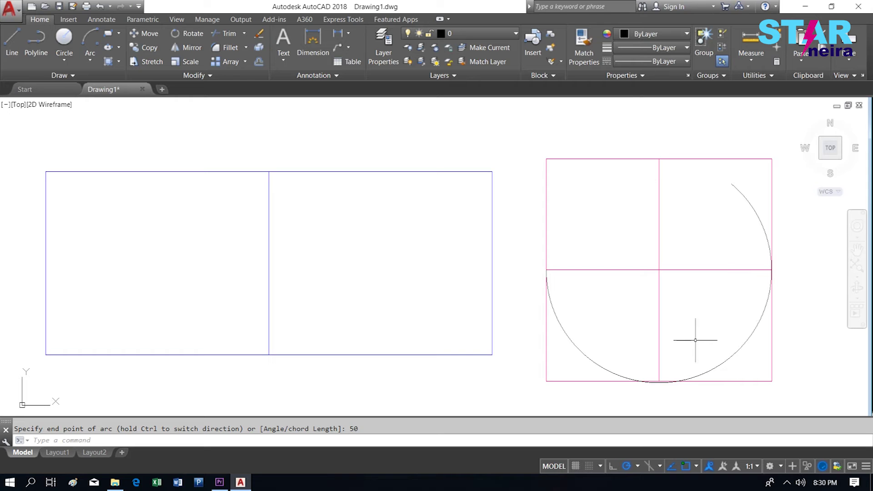
key("ctrl+z")
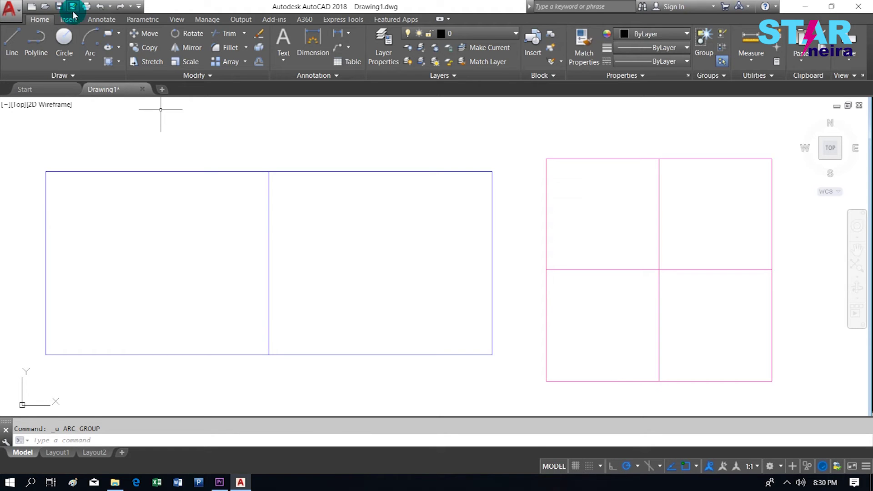
Step: Draw a Start, Center, Angle arc from the right midpoint around the centre, then open the context menu
left_click(88, 60)
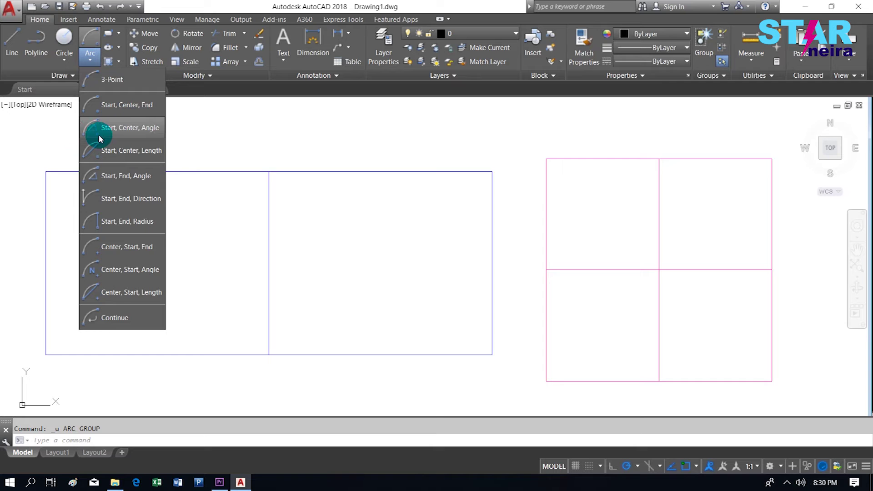
left_click(127, 128)
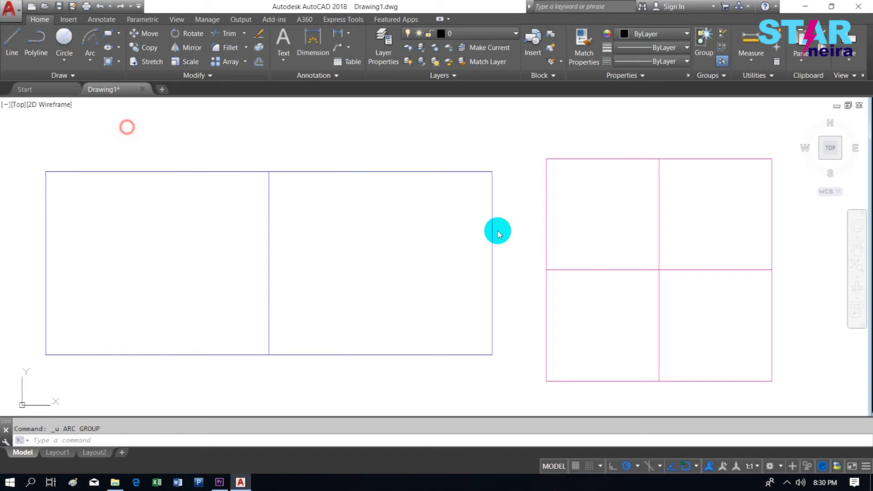
left_click(772, 270)
left_click(658, 270)
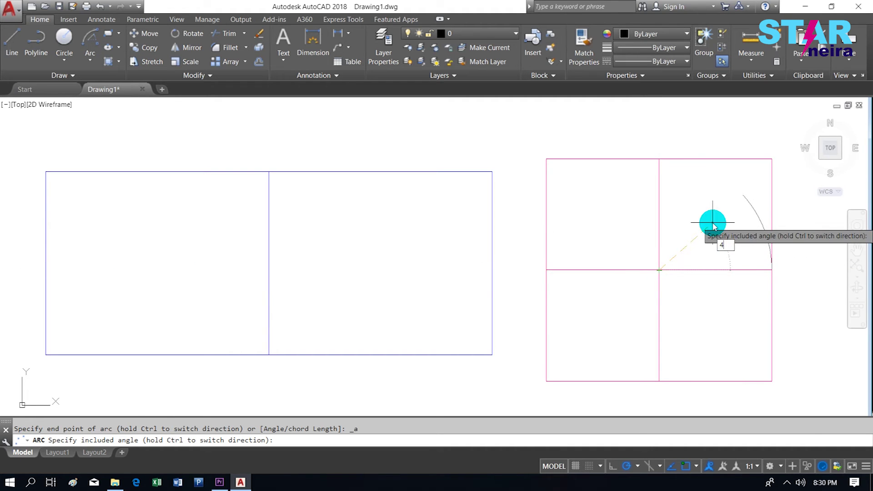
type("5")
key("Return")
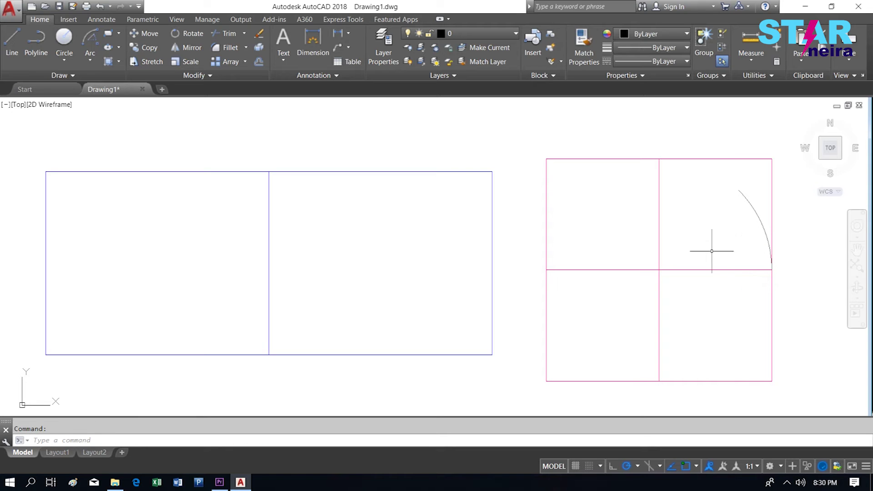
right_click(704, 217)
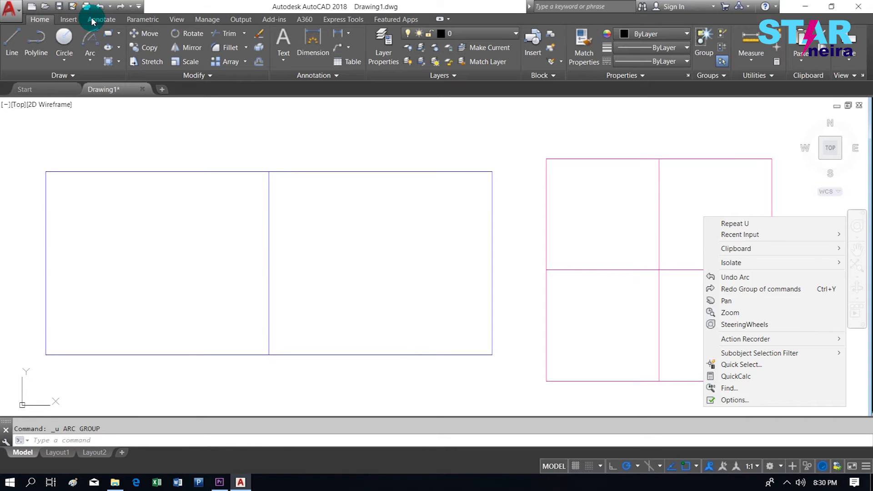
Step: Start an arc from the square's centre with its centre at the right midpoint, then cancel
left_click(88, 37)
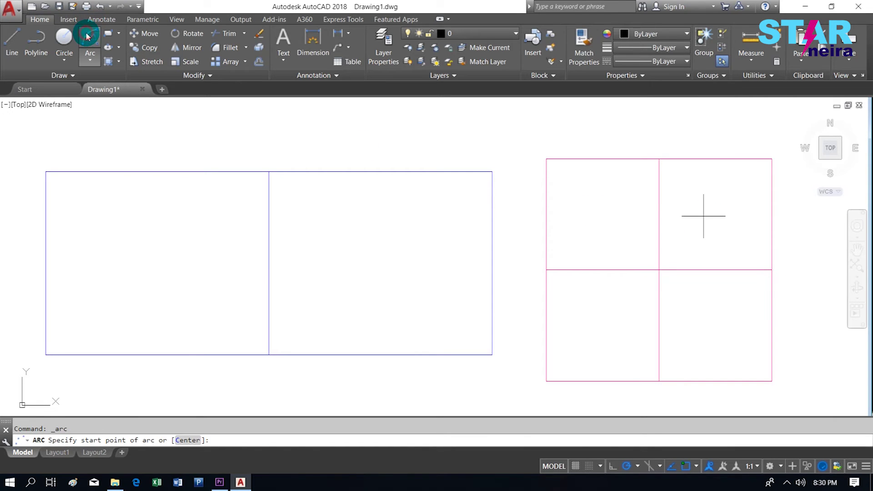
left_click(658, 270)
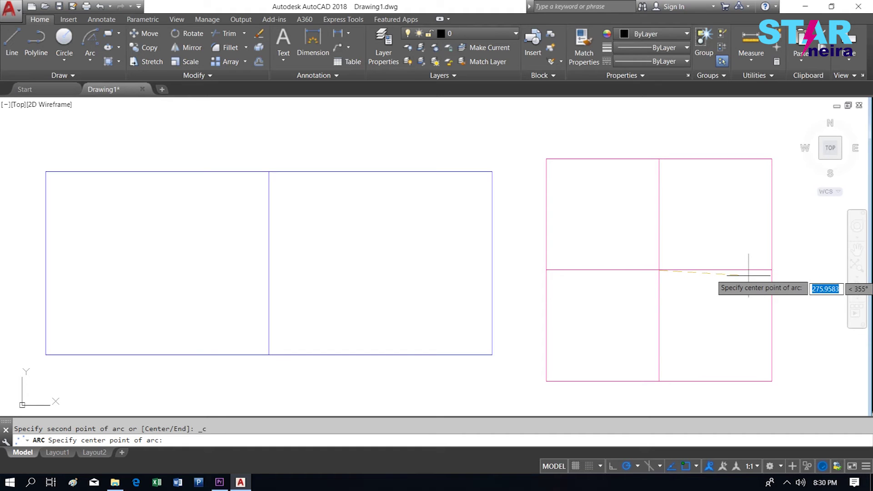
left_click(771, 270)
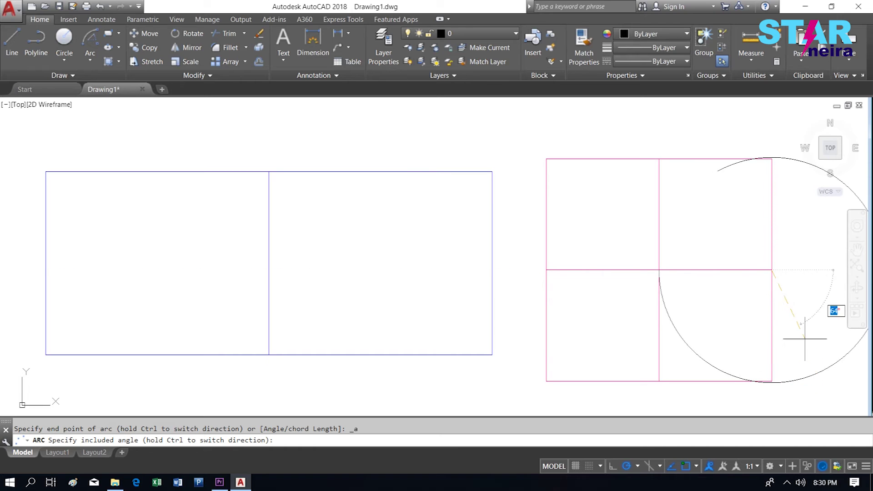
key("Escape")
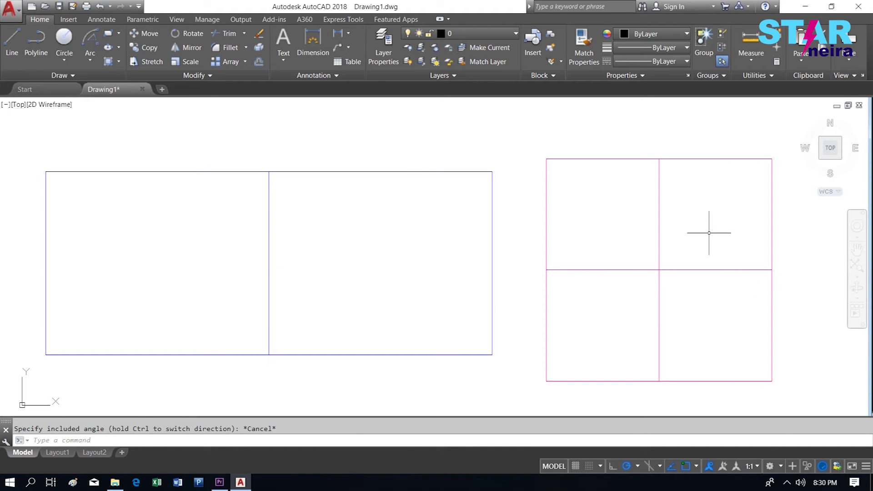
Step: Draw a 50° arc from the right midpoint centred on the square's middle, then undo it
left_click(90, 40)
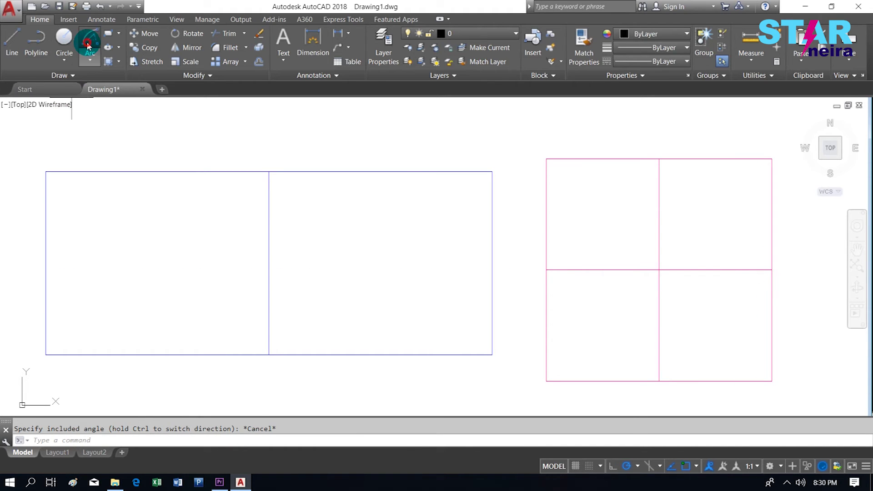
left_click(771, 270)
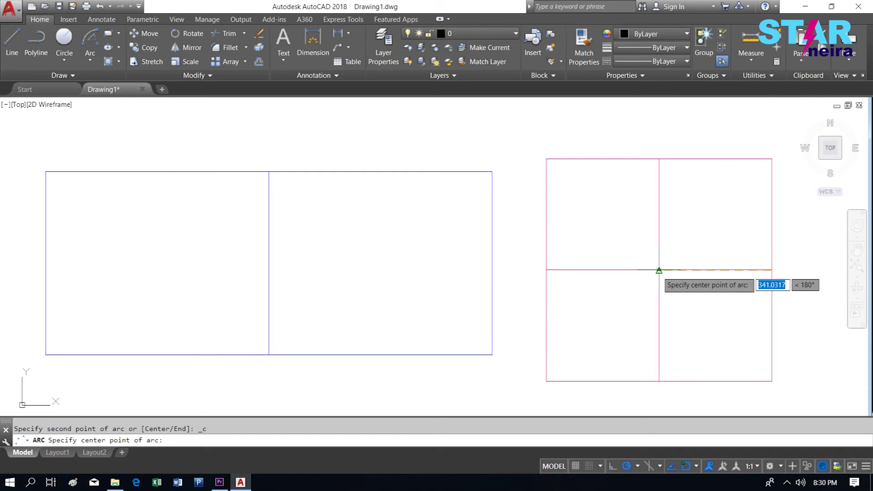
left_click(658, 270)
type("50")
key("Return")
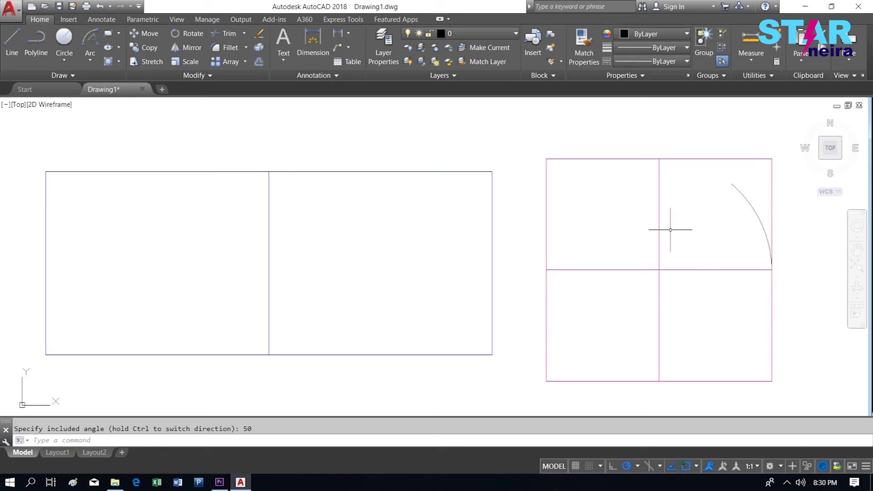
key("ctrl+z")
left_click(90, 40)
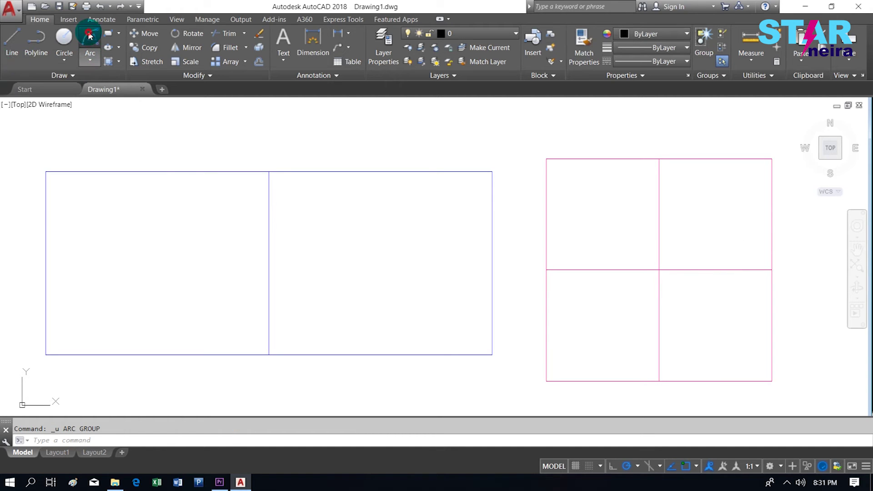
left_click(546, 268)
type("c")
key("Return")
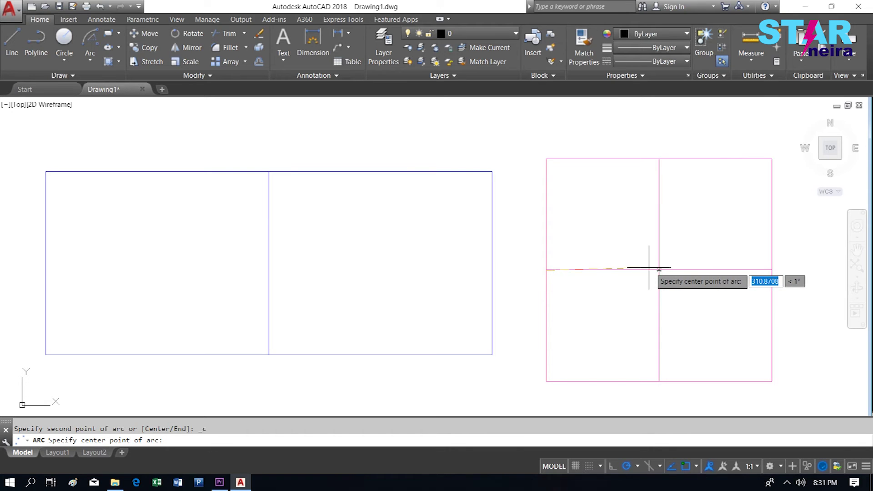
left_click(658, 270)
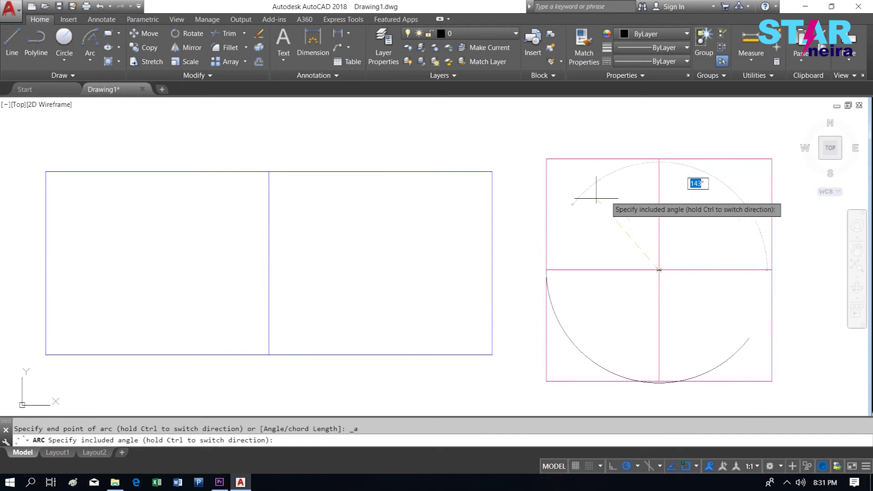
left_click(736, 217)
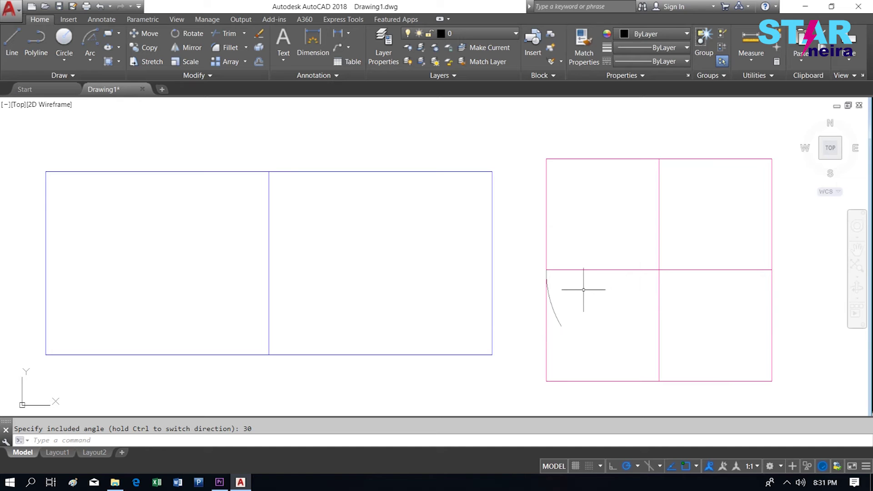
key("ctrl+z")
left_click(82, 50)
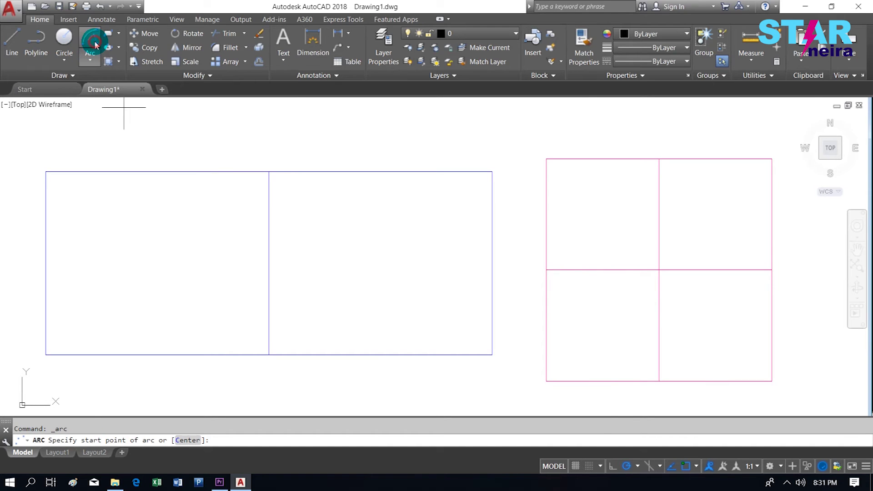
left_click(546, 270)
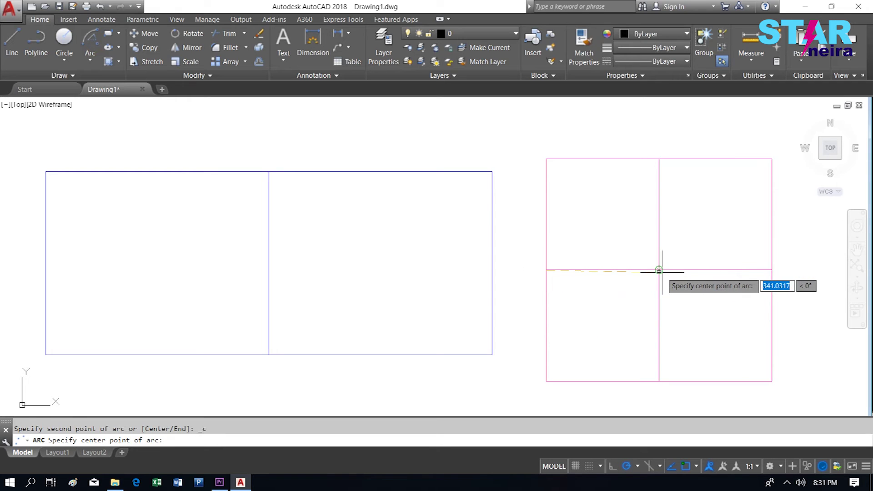
left_click(658, 270)
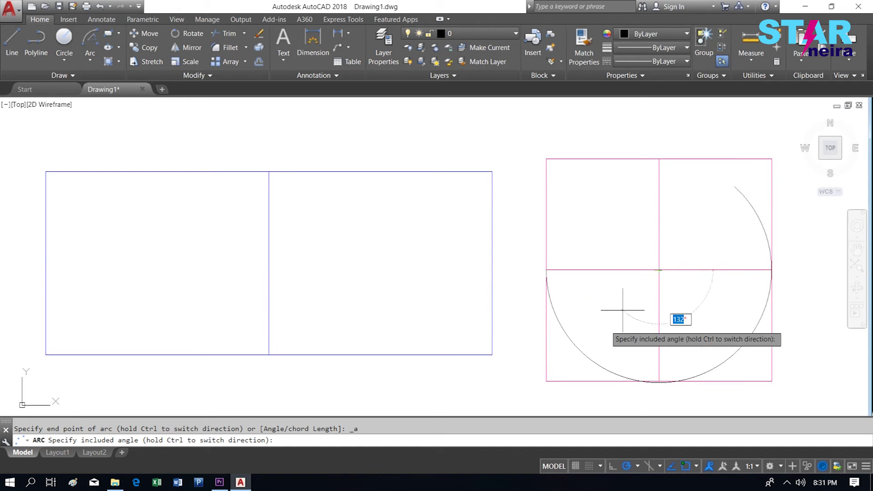
type("45")
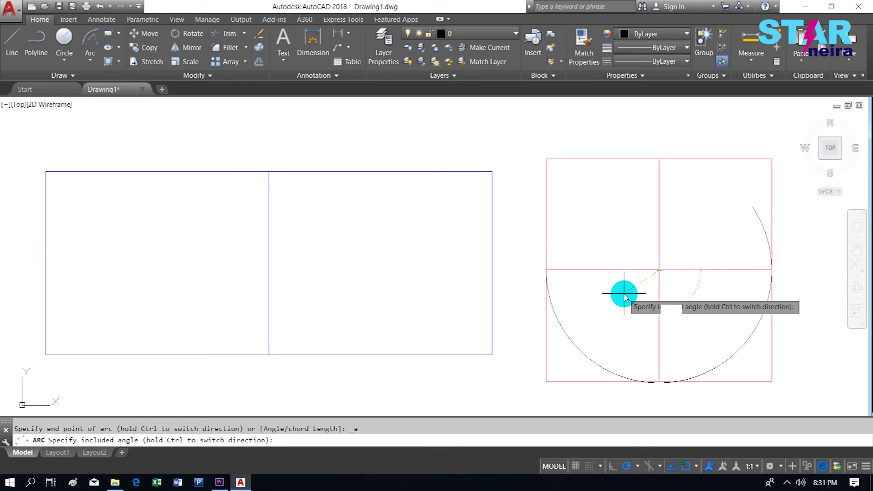
key("Return")
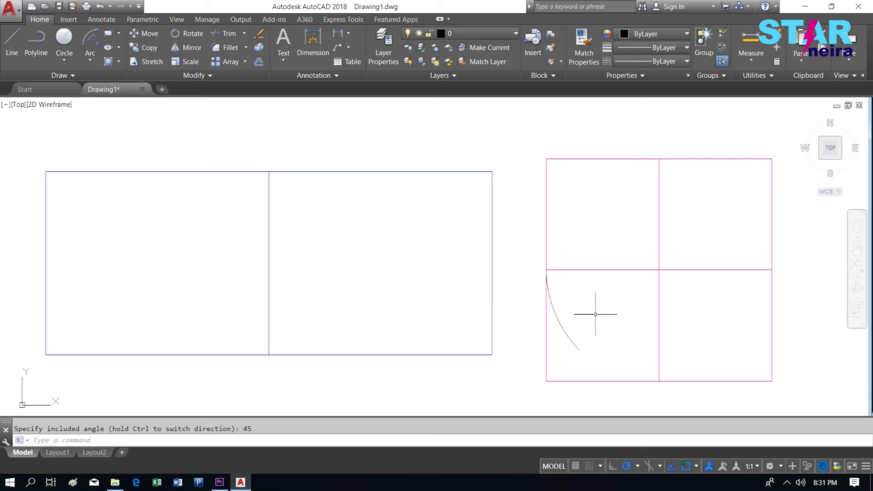
key("ctrl+z")
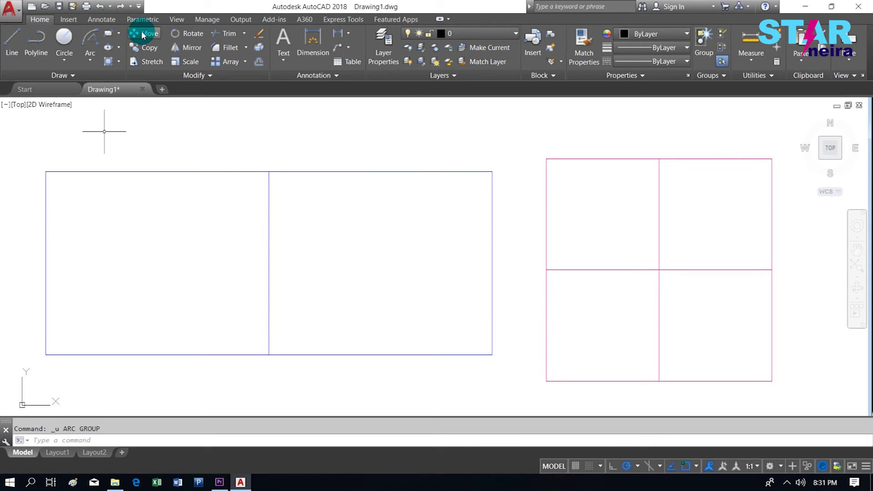
left_click(95, 55)
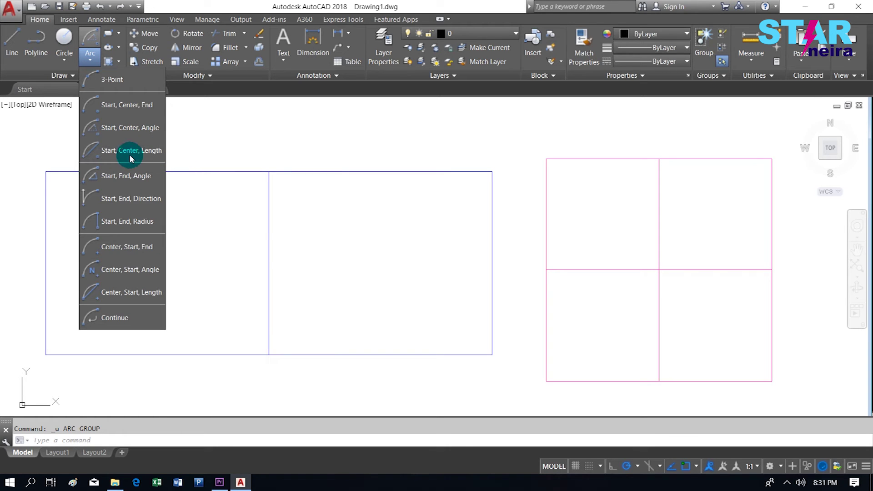
left_click(139, 154)
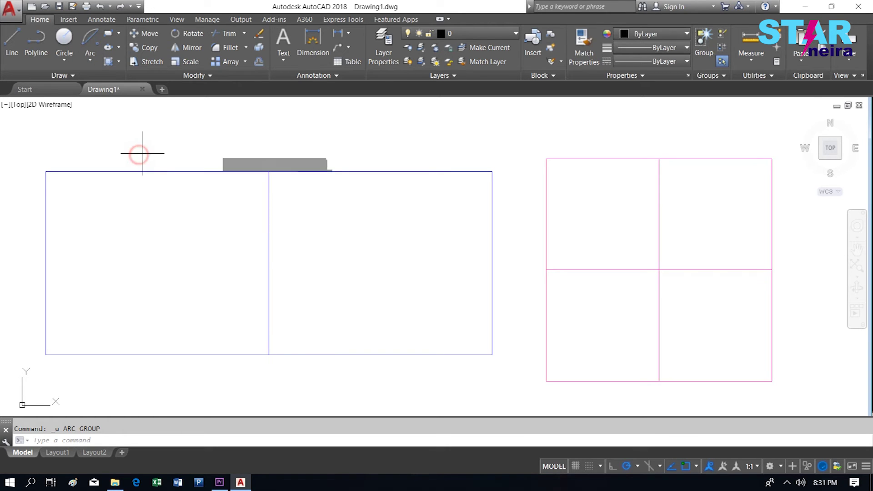
left_click(269, 354)
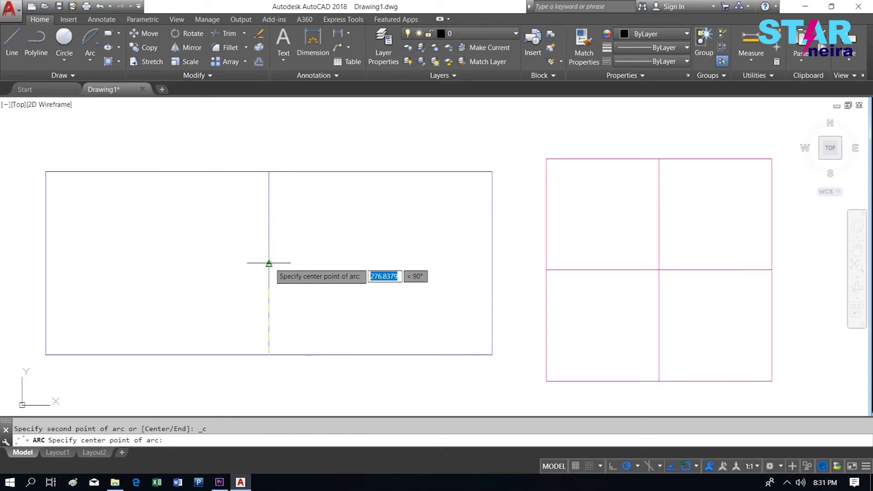
left_click(268, 263)
left_click(271, 173)
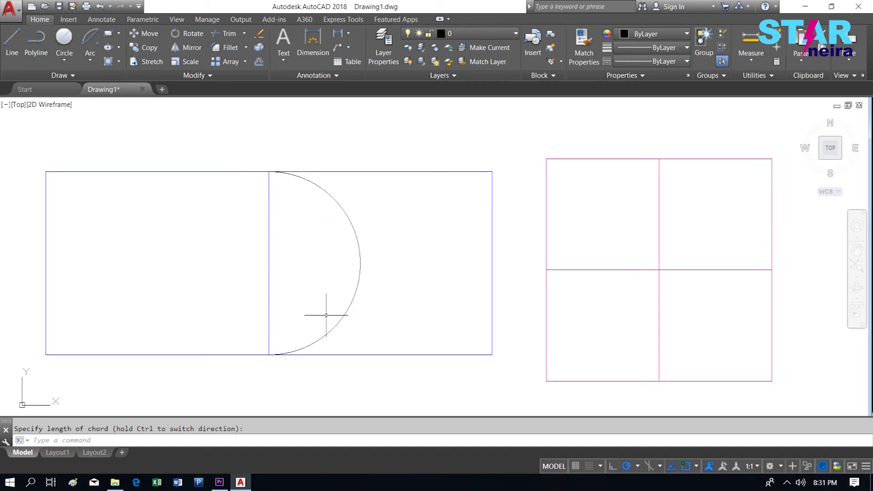
key("ctrl+z")
left_click(95, 37)
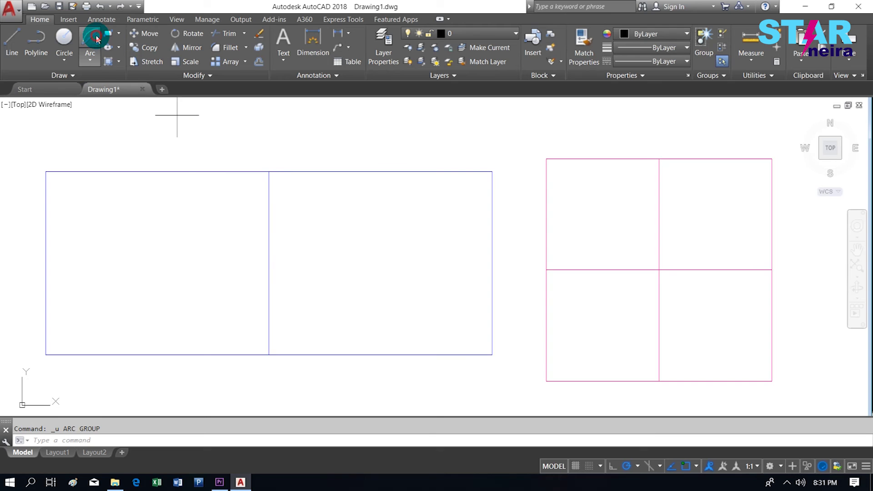
left_click(271, 354)
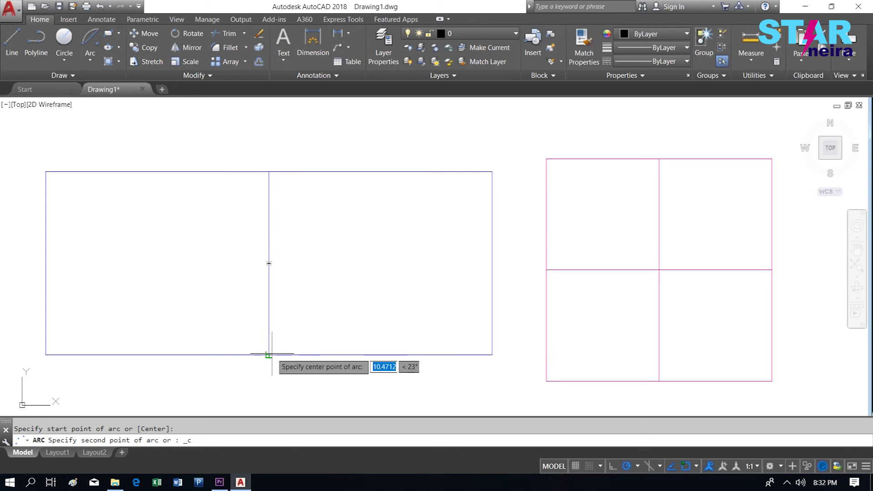
left_click(269, 263)
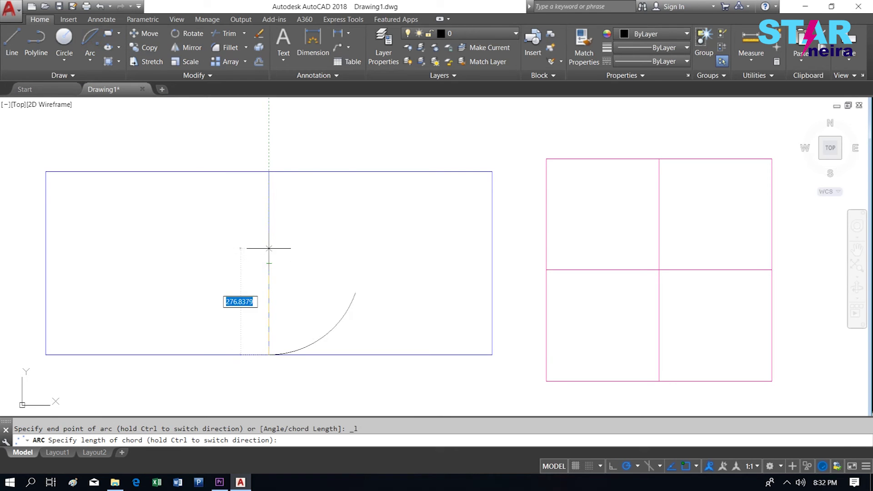
left_click(268, 172)
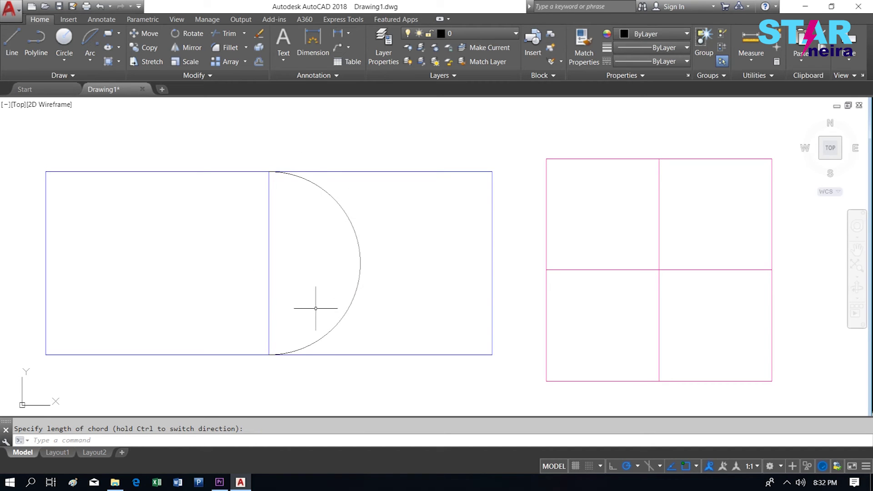
key("ctrl+z")
left_click(97, 49)
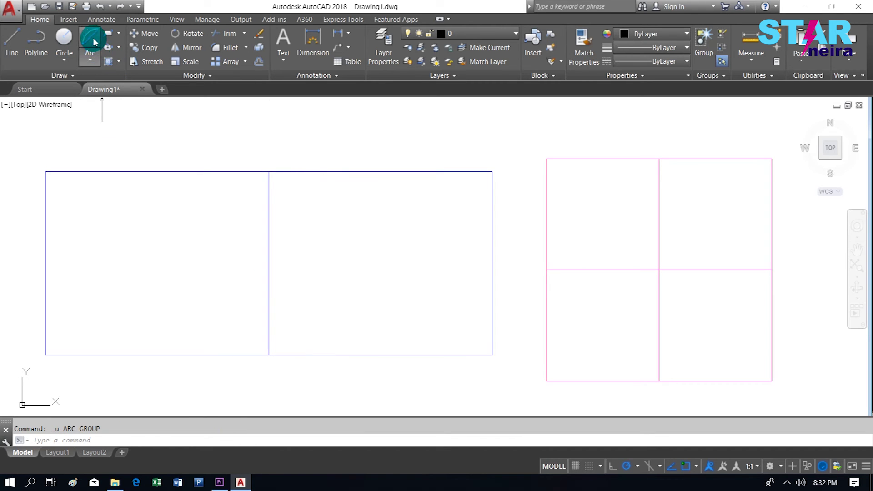
left_click(268, 172)
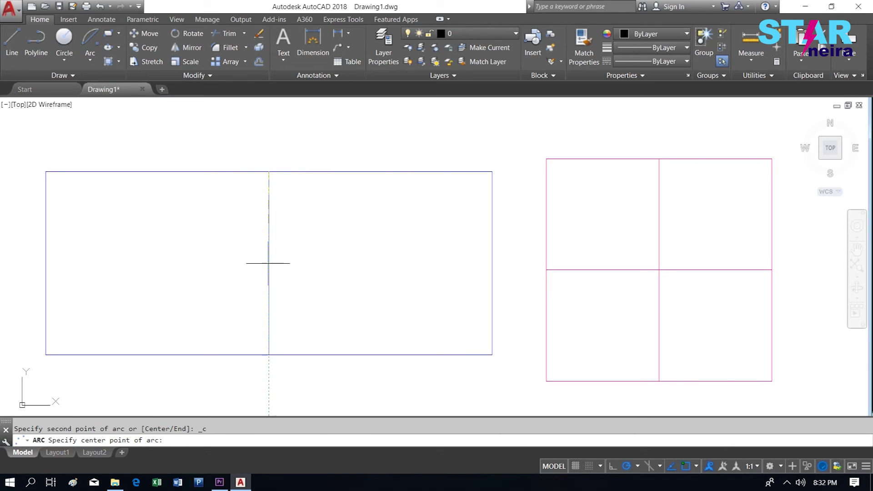
left_click(269, 263)
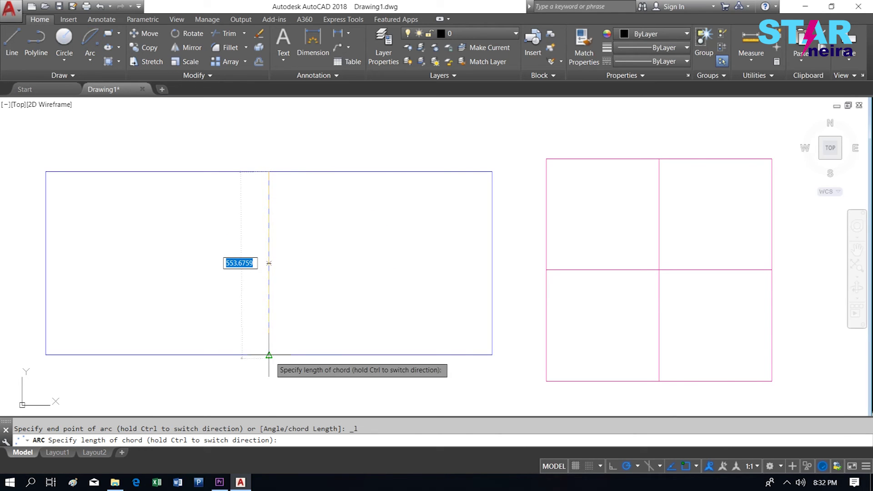
left_click(268, 355)
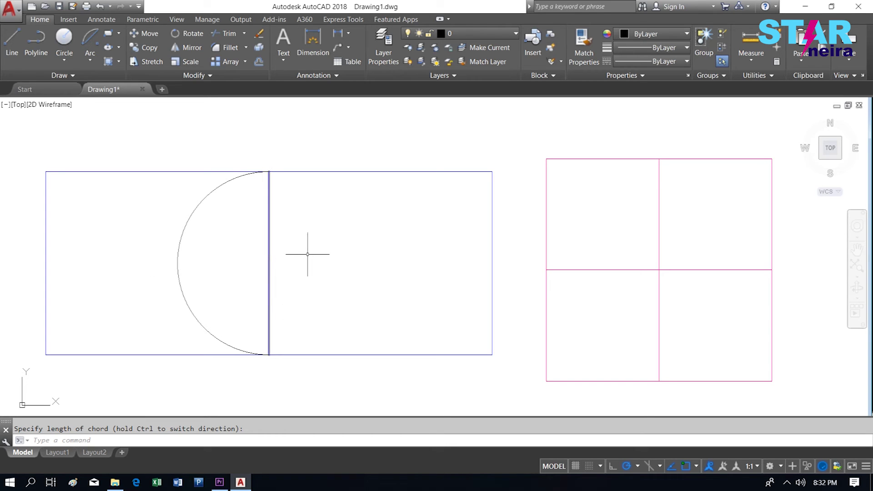
key("ctrl+z")
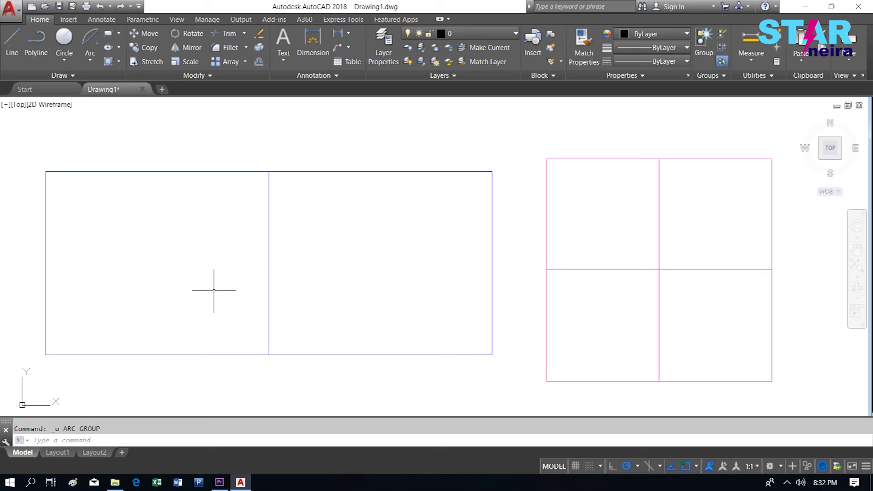
Step: Draw an upward-bulging 3-point arc in the blue rectangle's left half
left_click(90, 58)
left_click(111, 79)
left_click(91, 267)
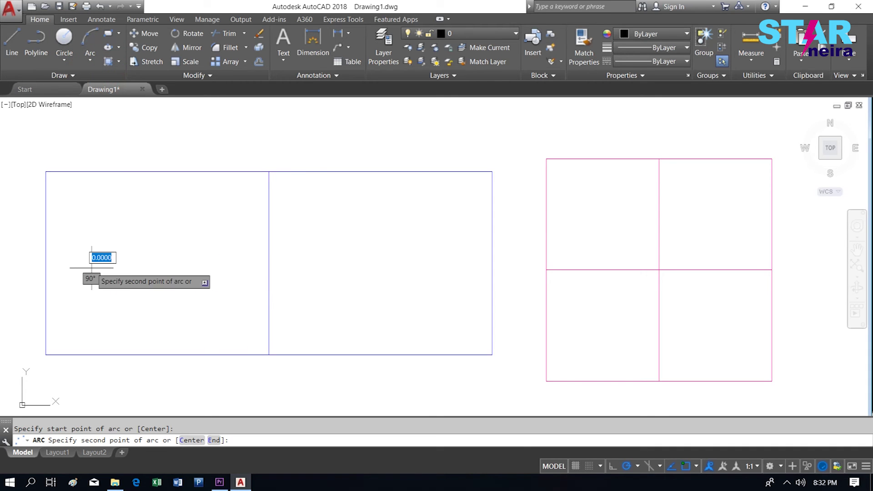
left_click(138, 247)
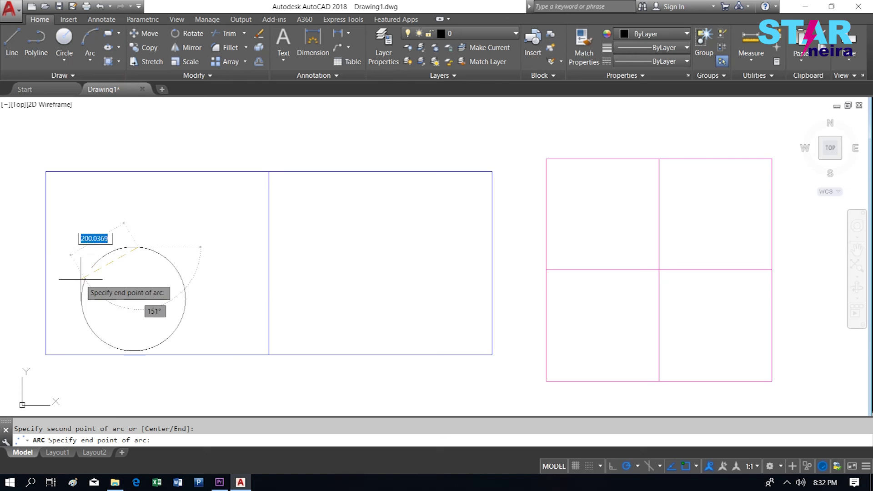
left_click(178, 270)
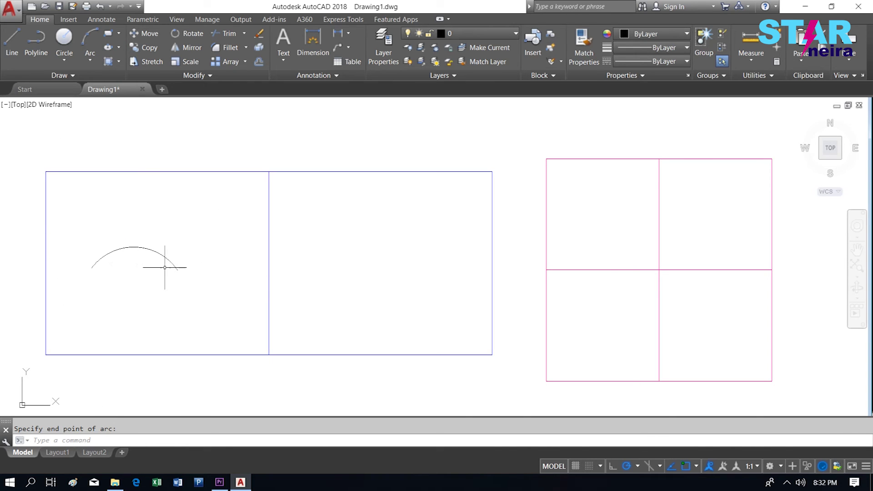
left_click(91, 61)
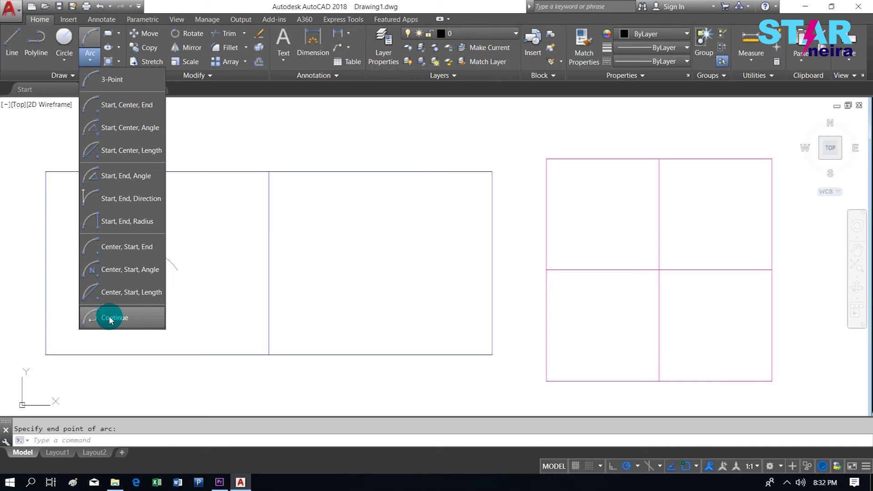
Step: Continue a tangent arc from the existing arc's end with length 200
left_click(219, 252)
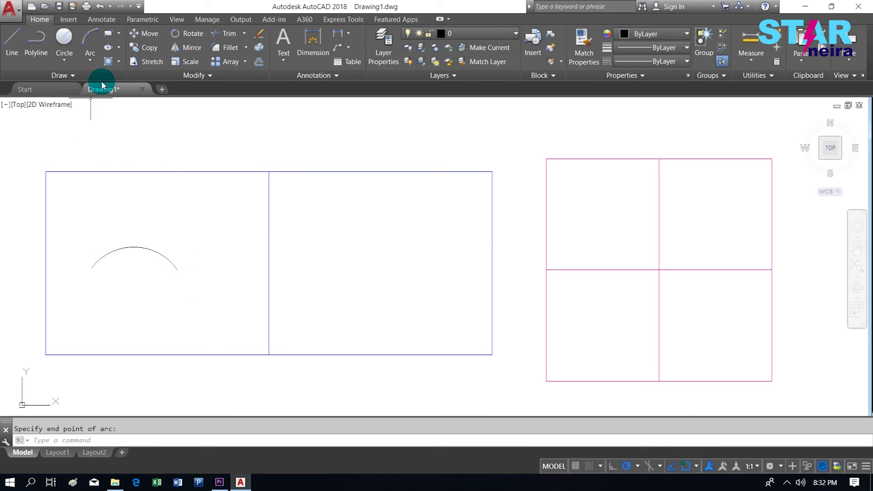
left_click(89, 60)
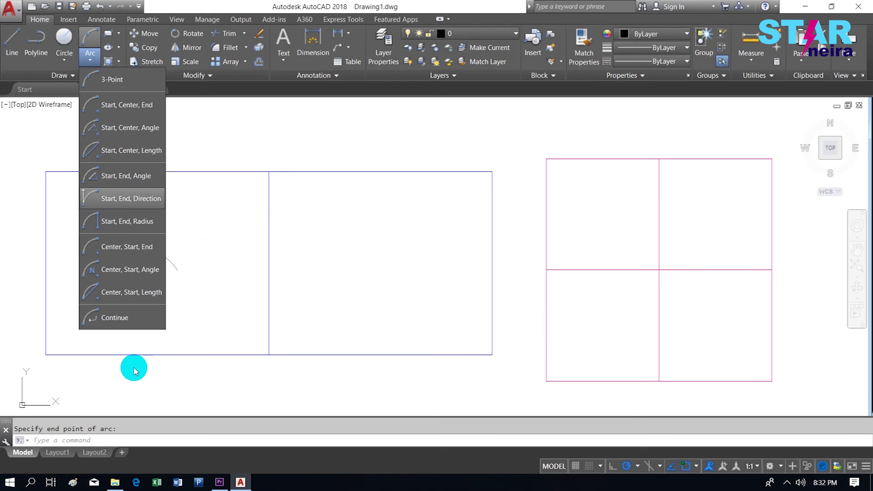
left_click(136, 316)
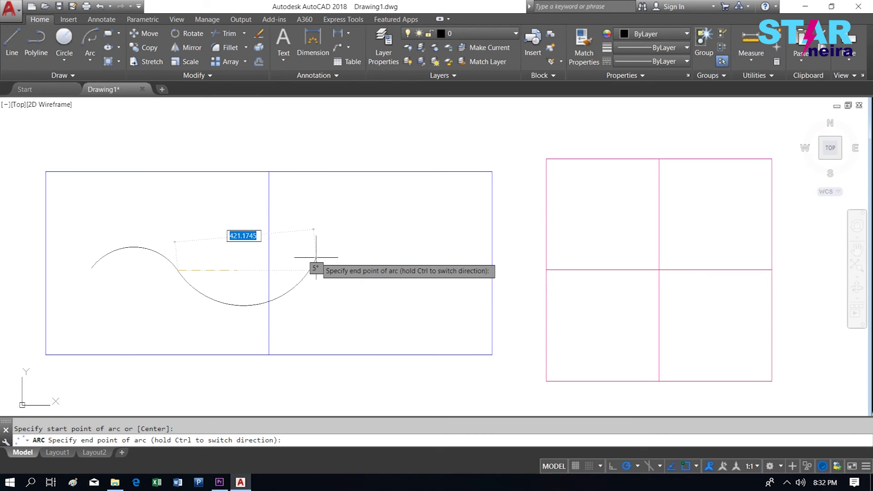
left_click(261, 264)
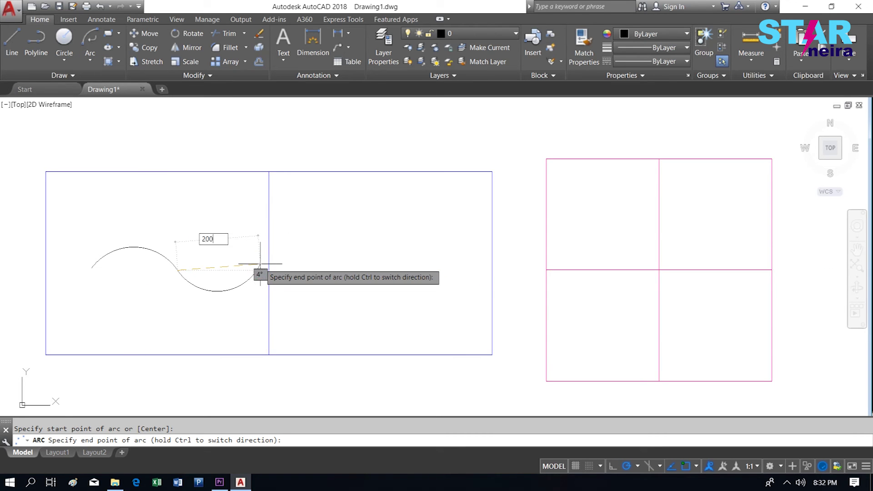
key("Return")
Step: Chain another continued arc, entering 2 for its rising length
left_click(86, 61)
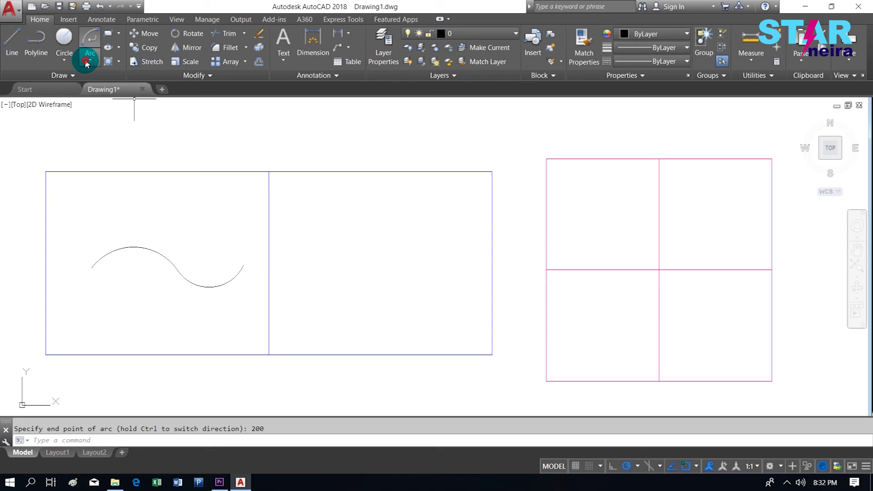
left_click(85, 40)
key("Return")
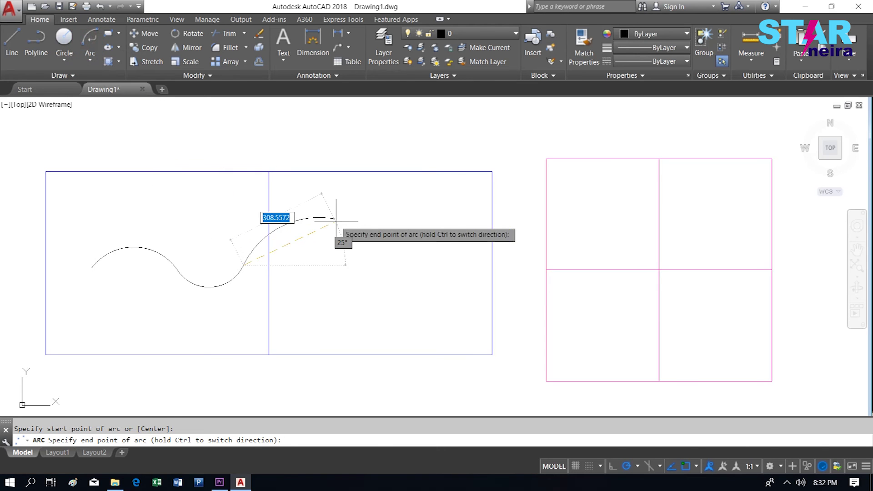
type("2")
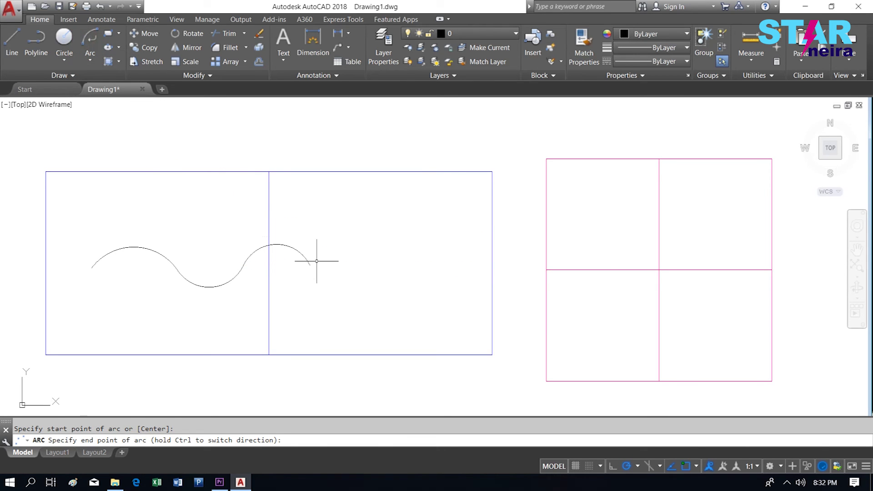
key("Return")
Step: Add two more continued arcs, lengths 300 and 500, reaching into the pink square
left_click(90, 41)
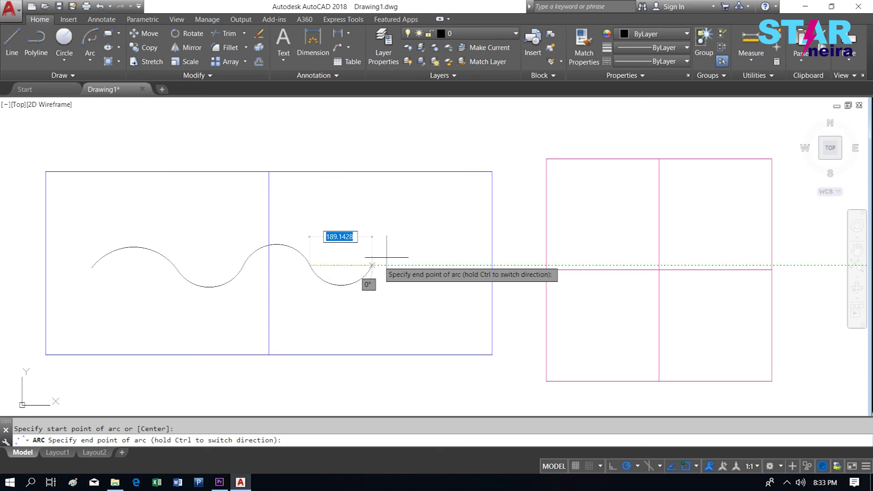
left_click(398, 269)
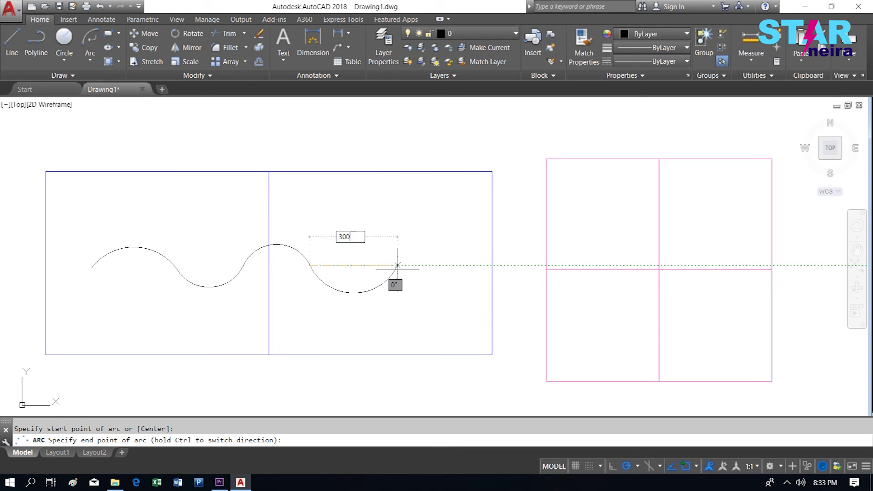
key("Return")
left_click(91, 40)
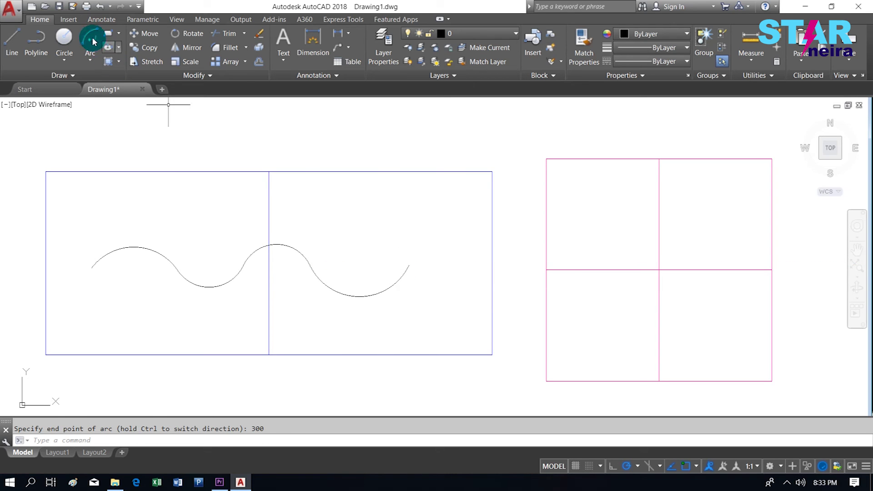
key("Return")
left_click(464, 273)
type("500")
key("Return")
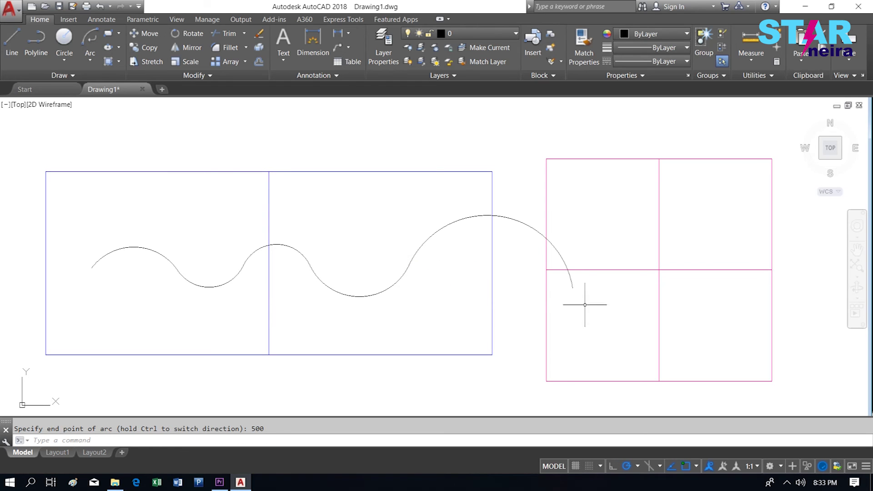